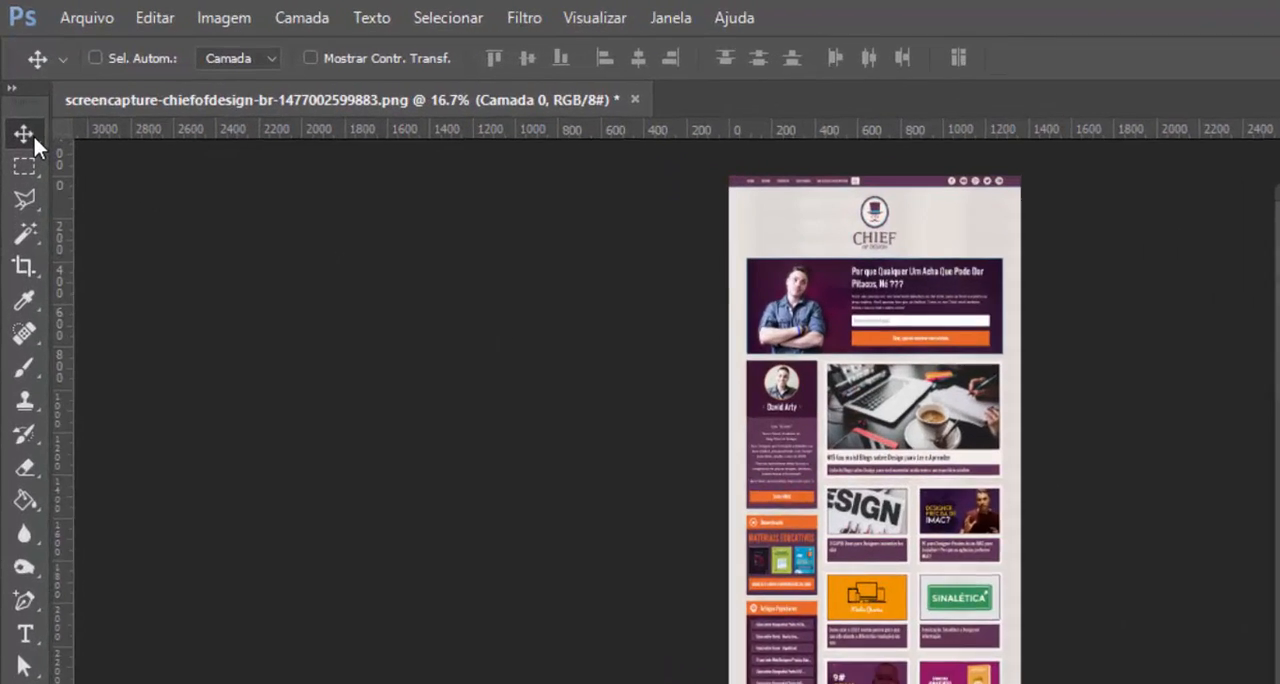
Draw a custom artboard about 1647 x 3269 px beside the website screenshot with the Artboard tool
{"action": "right_click", "coordinate": [34, 137]}
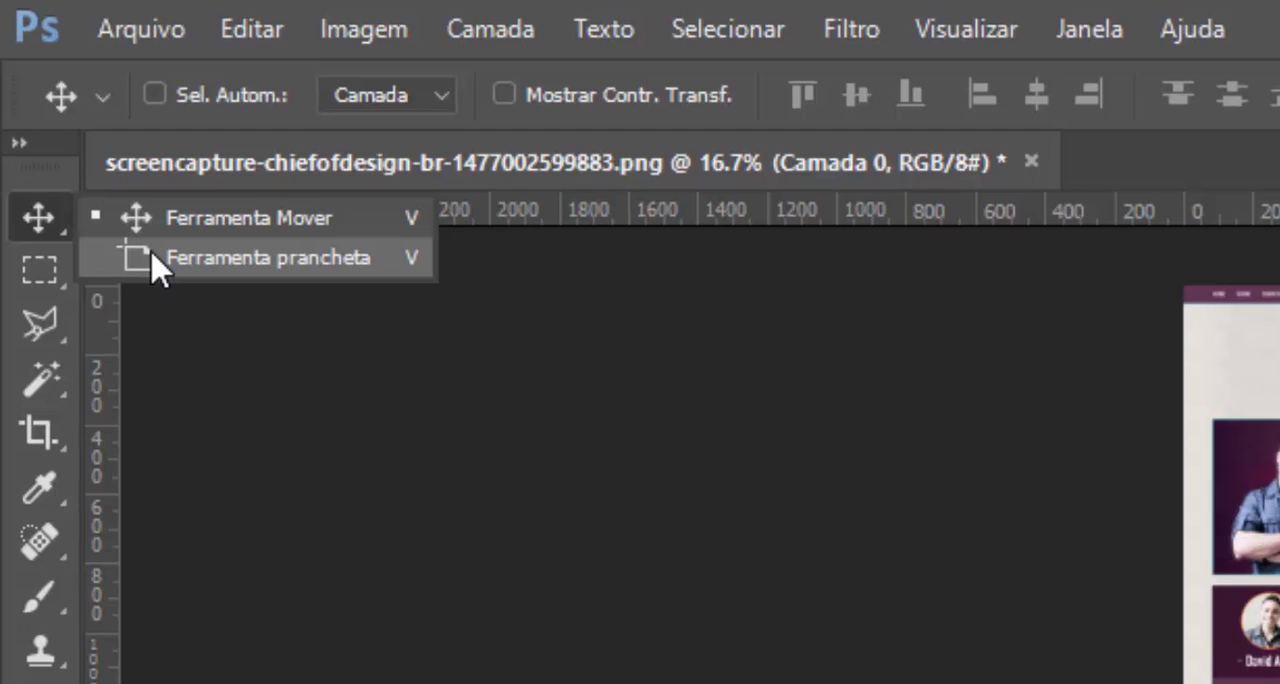
{"action": "left_click", "coordinate": [155, 260]}
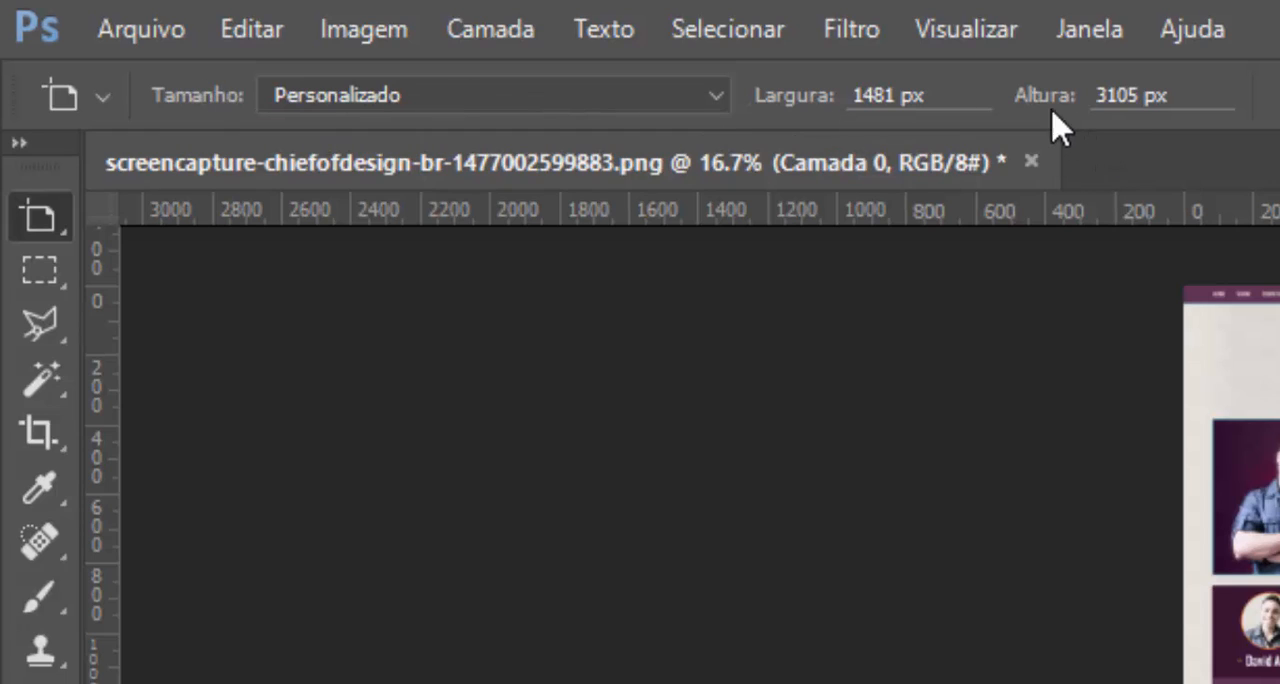
{"action": "left_click", "coordinate": [690, 108]}
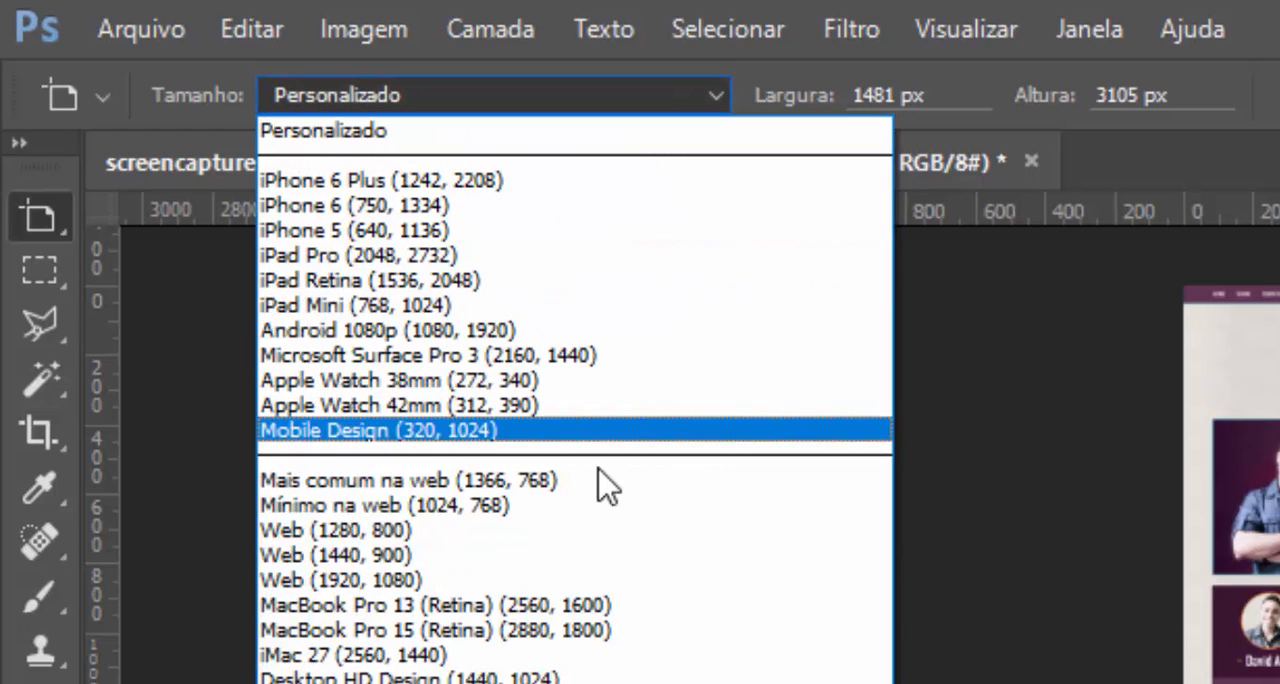
{"action": "left_click", "coordinate": [573, 133]}
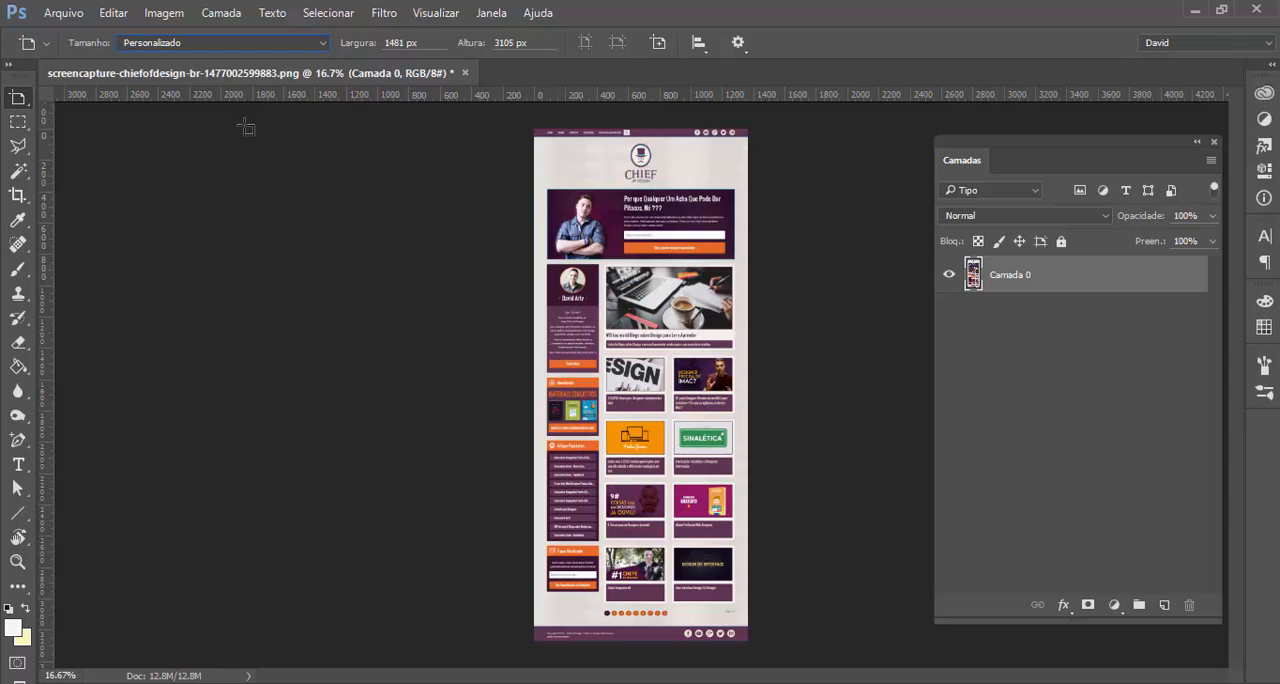
{"action": "left_click_drag", "start_coordinate": [252, 128], "coordinate": [520, 645]}
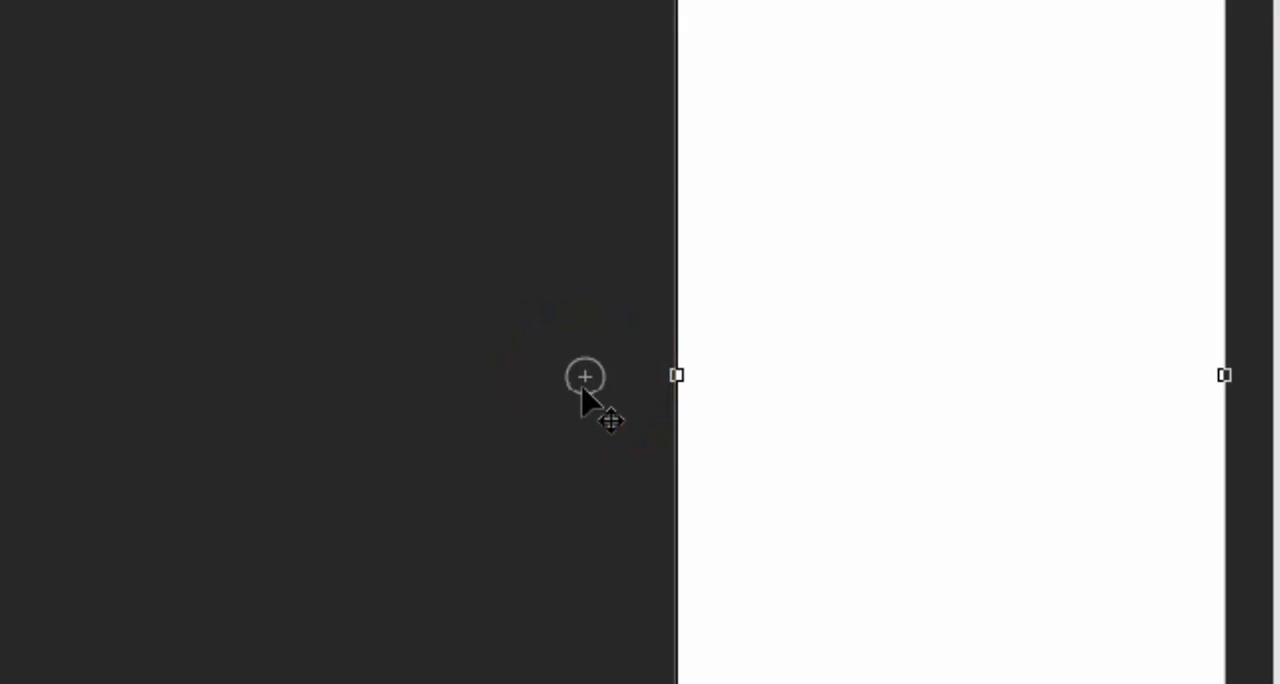
Add an adjoining artboard to the left of the drawn one and another above that
{"action": "left_click", "coordinate": [585, 377]}
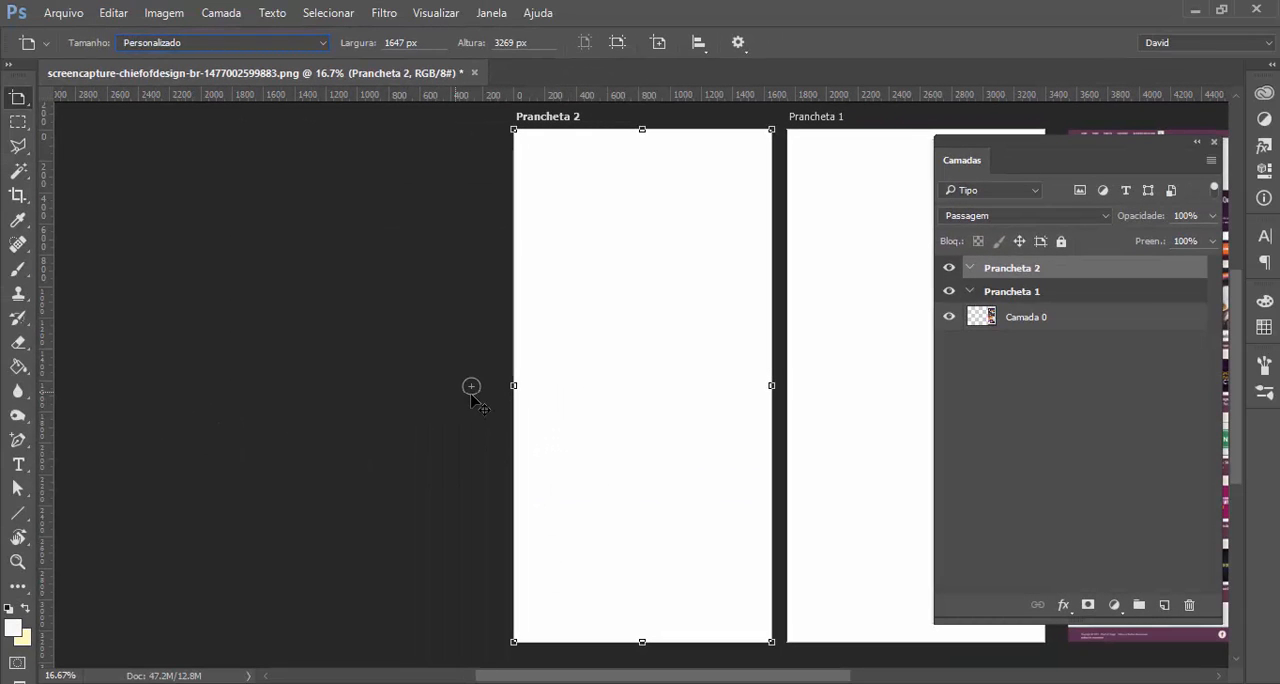
{"action": "key", "text": "ctrl+minus"}
{"action": "left_click", "coordinate": [643, 150]}
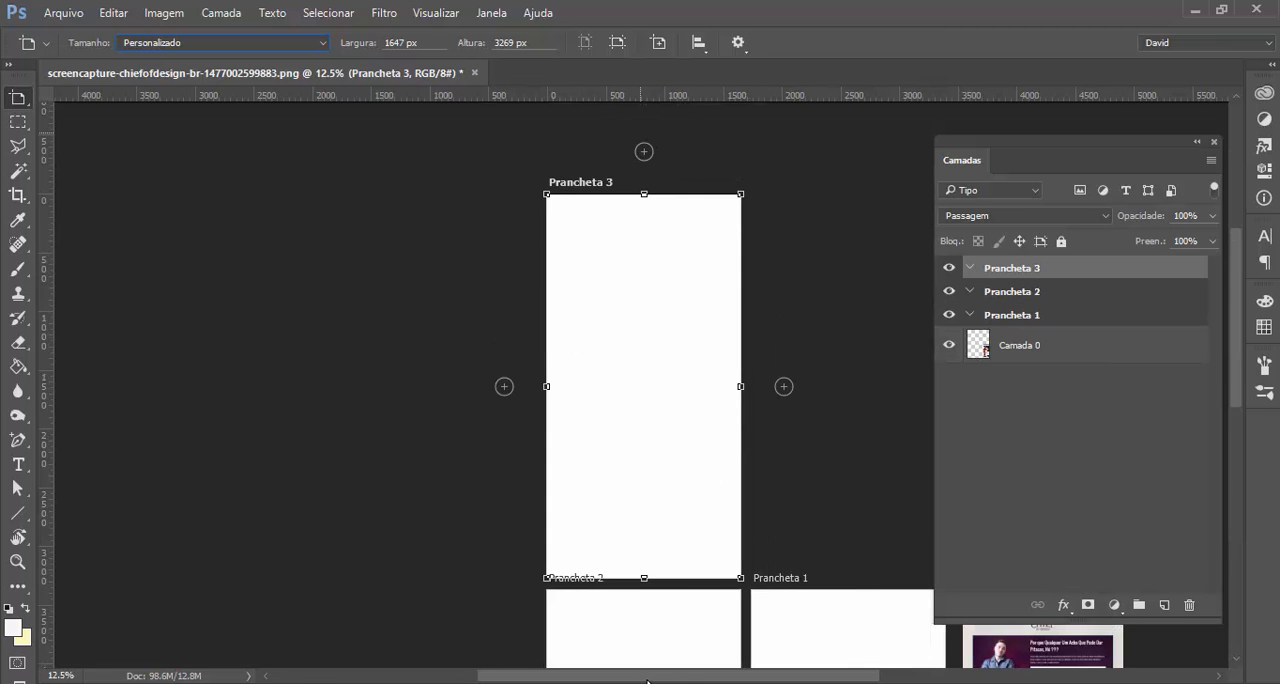
{"action": "left_click_drag", "start_coordinate": [648, 680], "coordinate": [711, 679]}
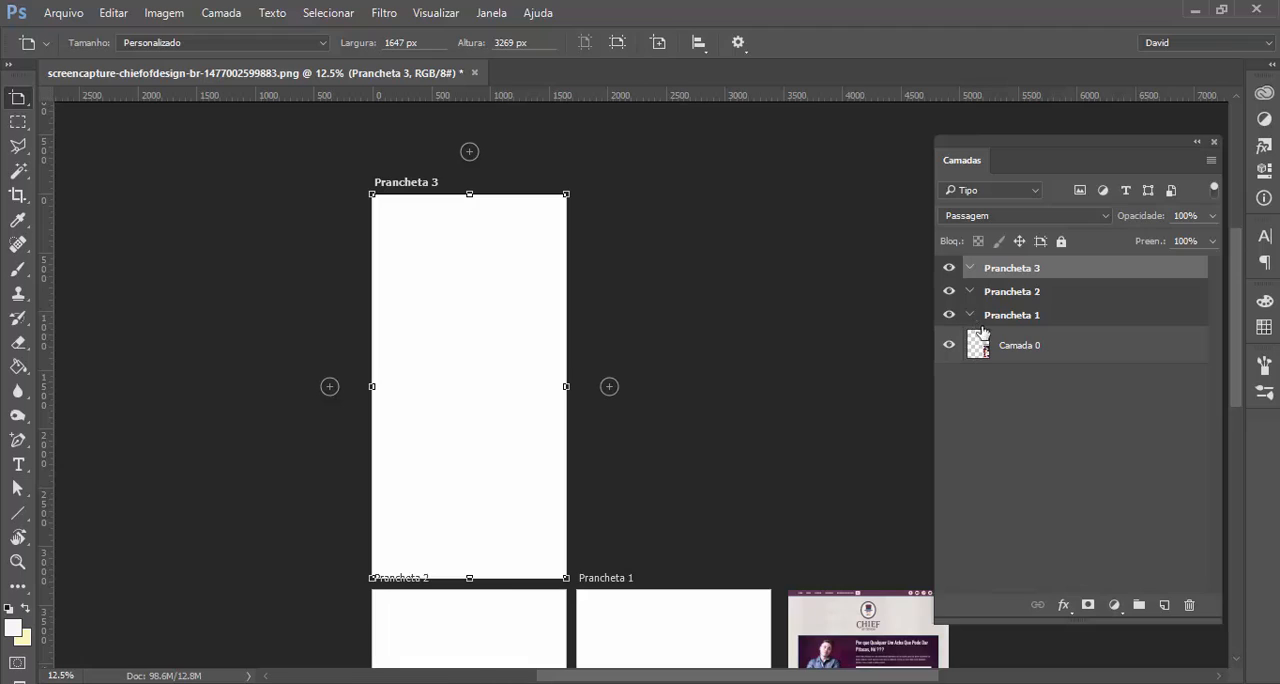
Open the name of the uppermost artboard, Prancheta 3, for editing in the layer list
{"action": "key", "text": "v"}
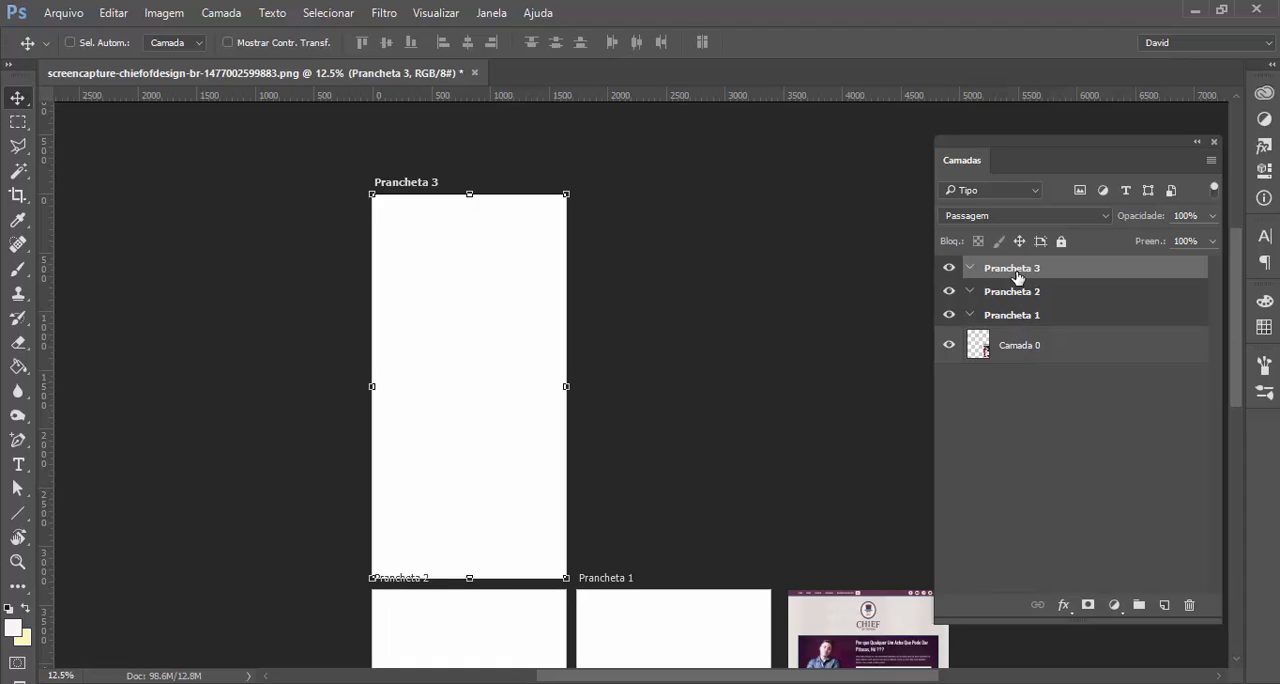
{"action": "left_click", "coordinate": [1015, 270]}
{"action": "double_click", "coordinate": [1015, 270]}
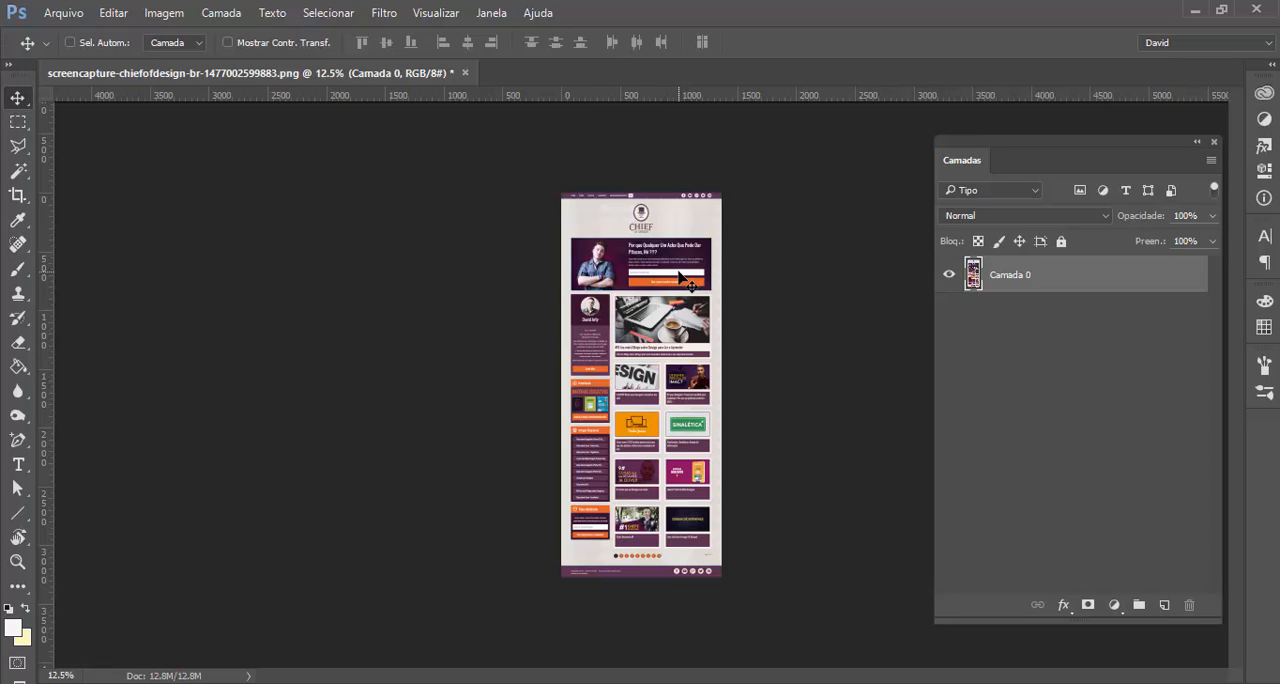
Create a custom 1366 x 3269 px artboard named Prancheta 1 from the layer Camada 0
{"action": "right_click", "coordinate": [16, 104]}
{"action": "left_click", "coordinate": [90, 117]}
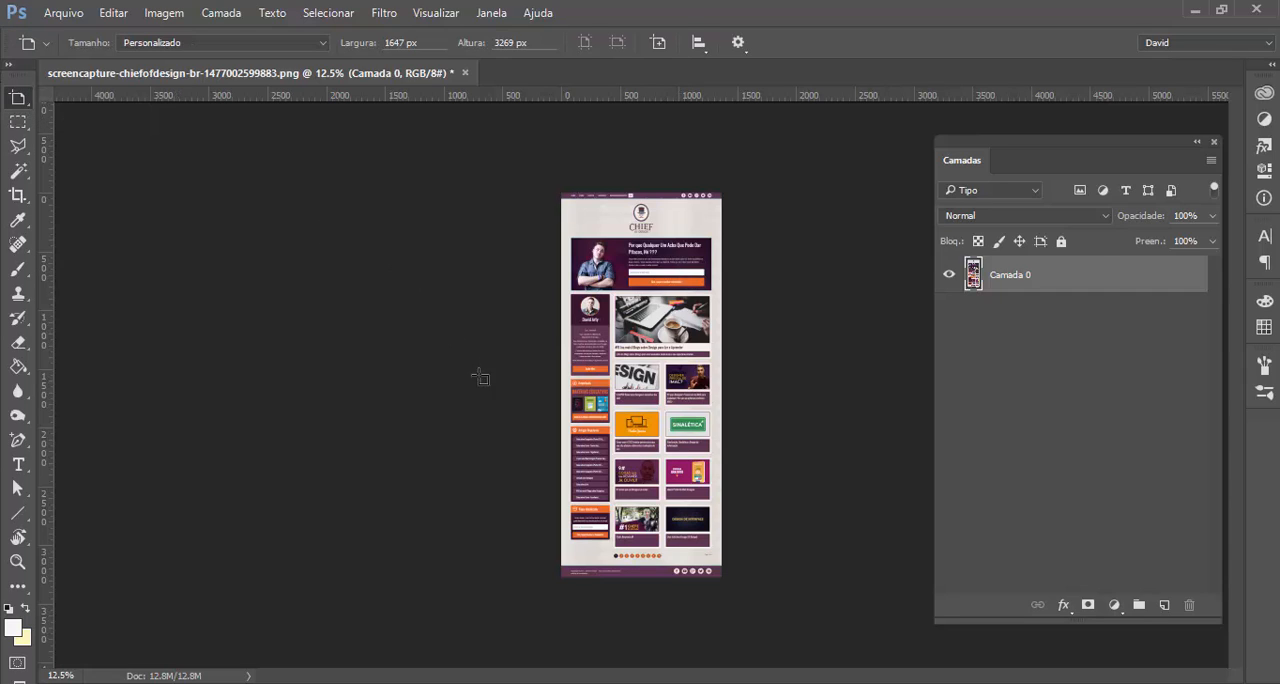
{"action": "right_click", "coordinate": [1104, 279]}
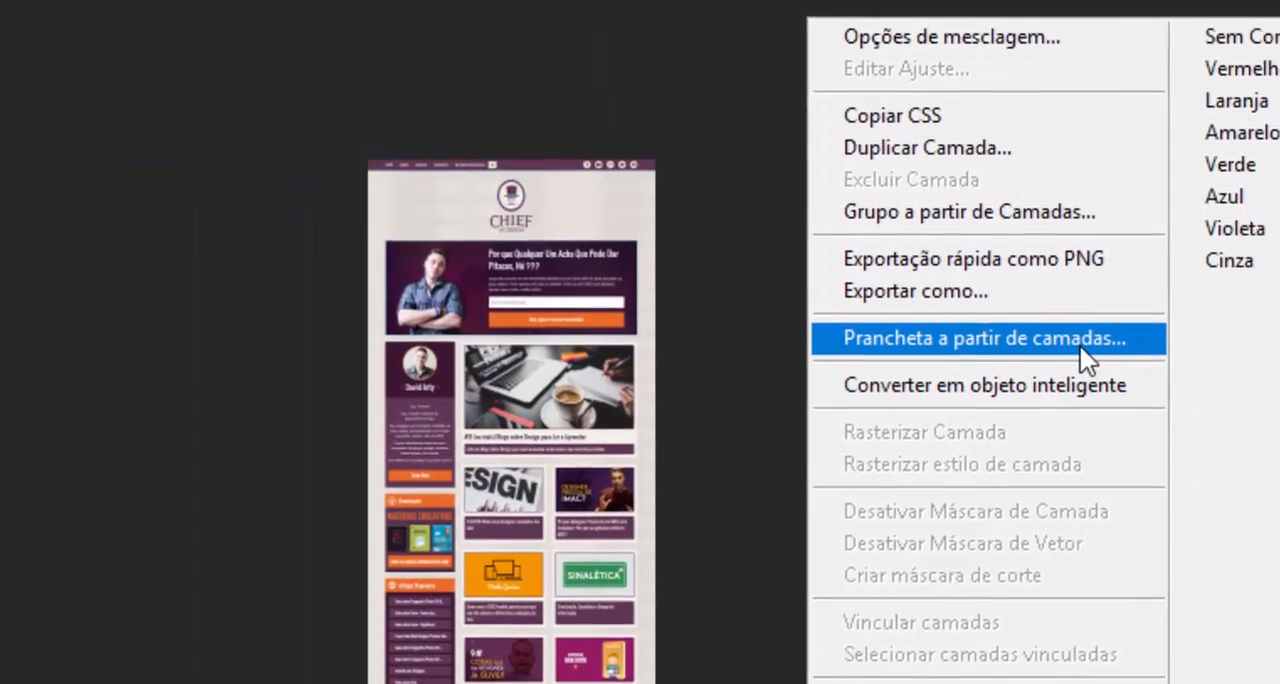
{"action": "left_click", "coordinate": [704, 338]}
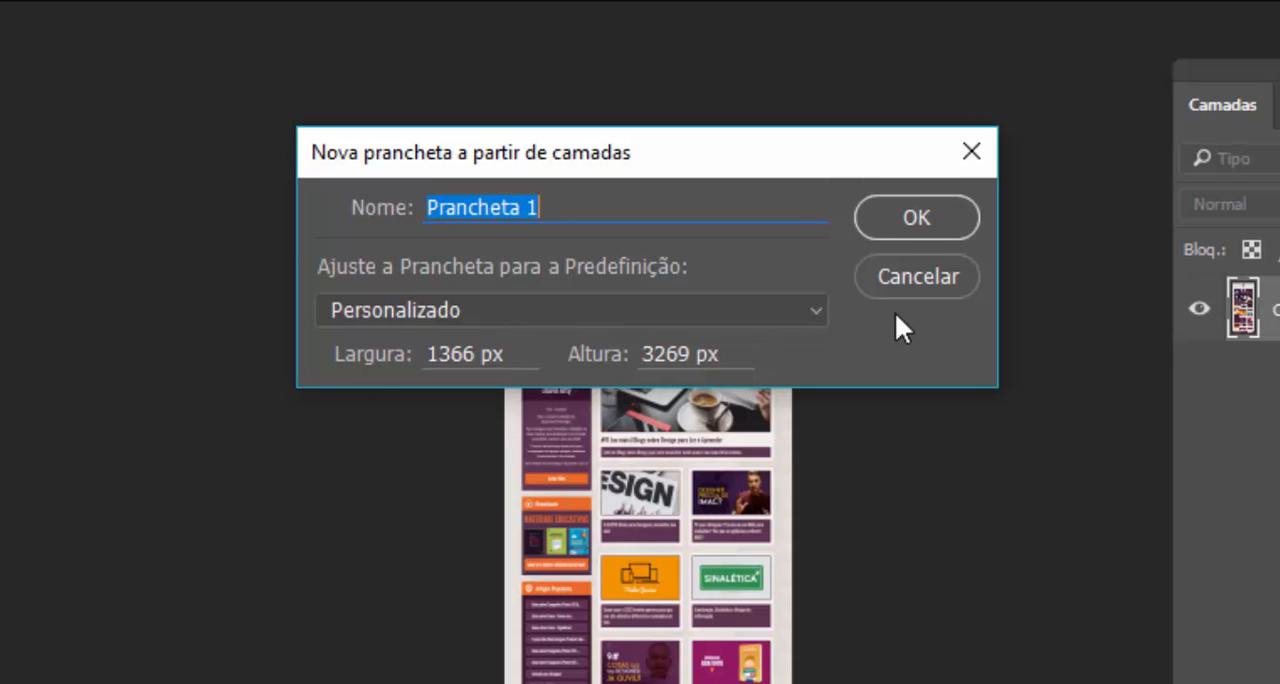
{"action": "left_click", "coordinate": [903, 216]}
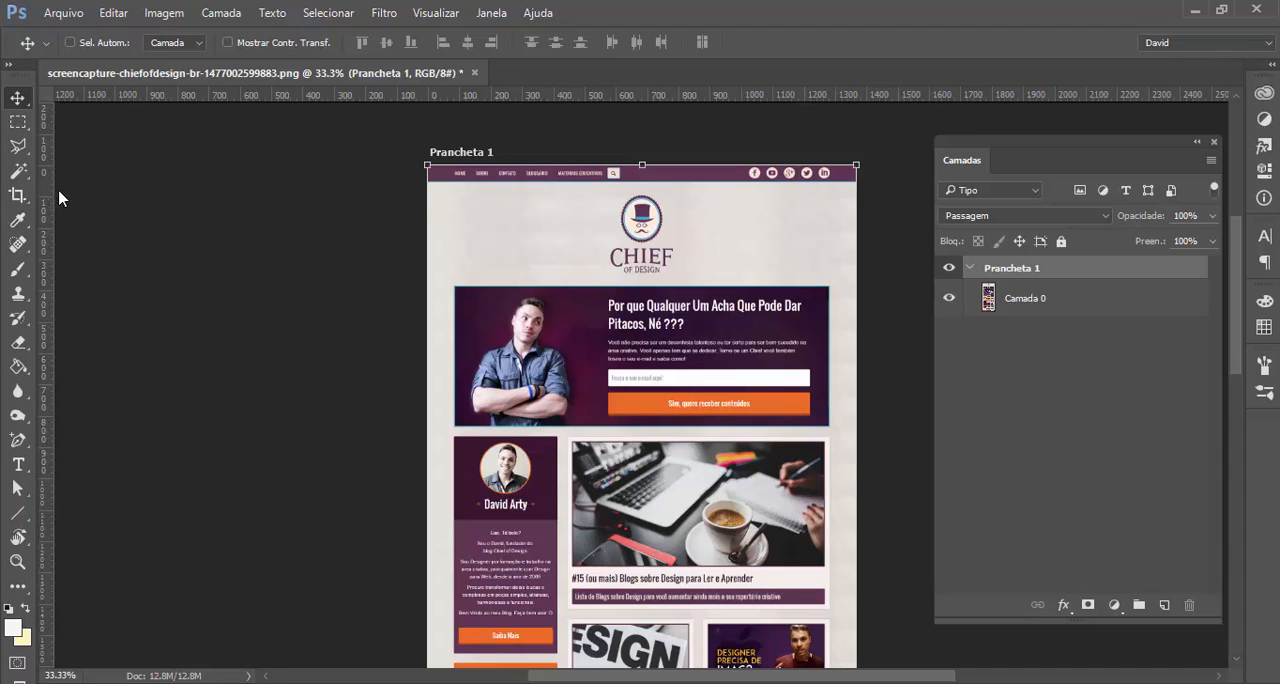
Place two vertical guides across the artboard, at about 430 px and 310 px from its left edge
{"action": "left_click_drag", "start_coordinate": [56, 198], "coordinate": [562, 220]}
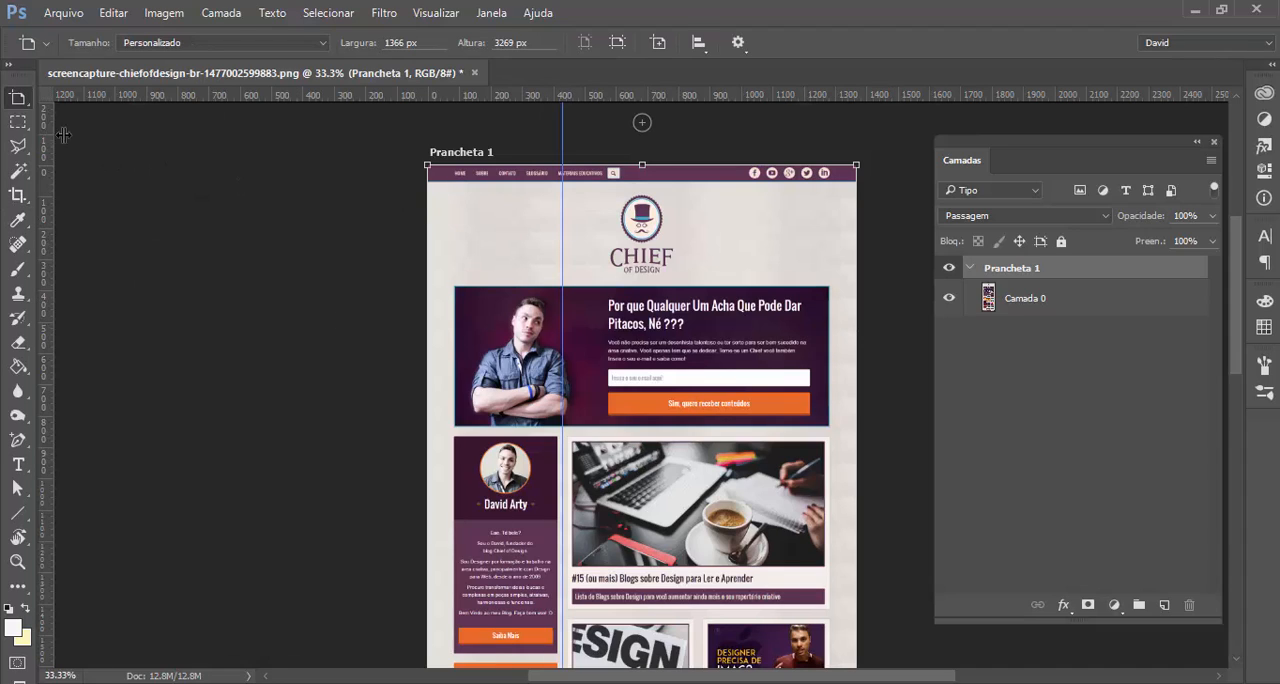
{"action": "left_click_drag", "start_coordinate": [51, 136], "coordinate": [525, 177]}
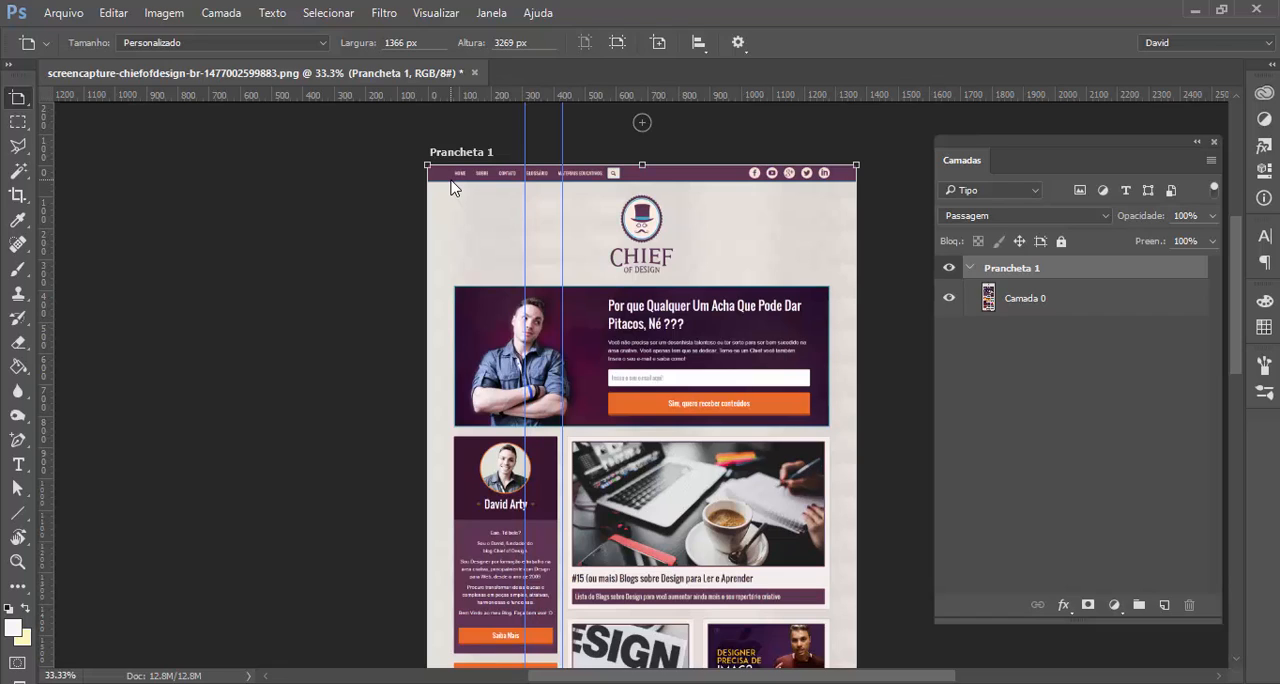
{"action": "left_click", "coordinate": [436, 13]}
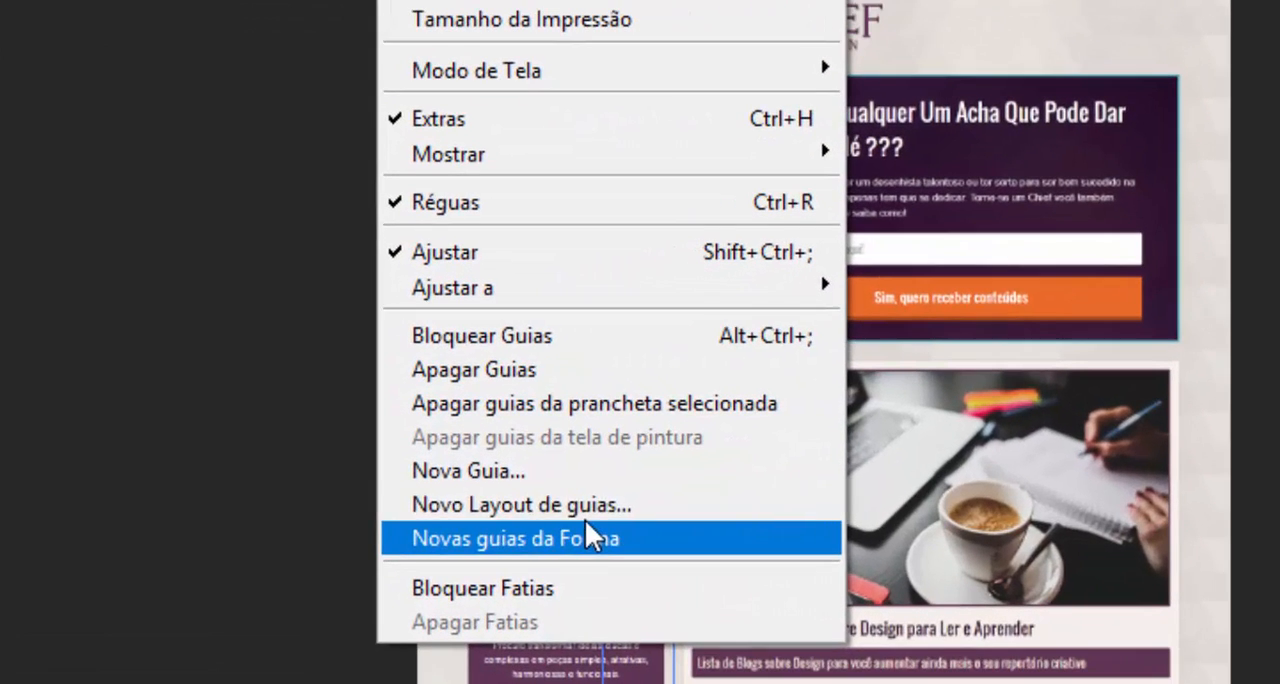
{"action": "left_click", "coordinate": [588, 507]}
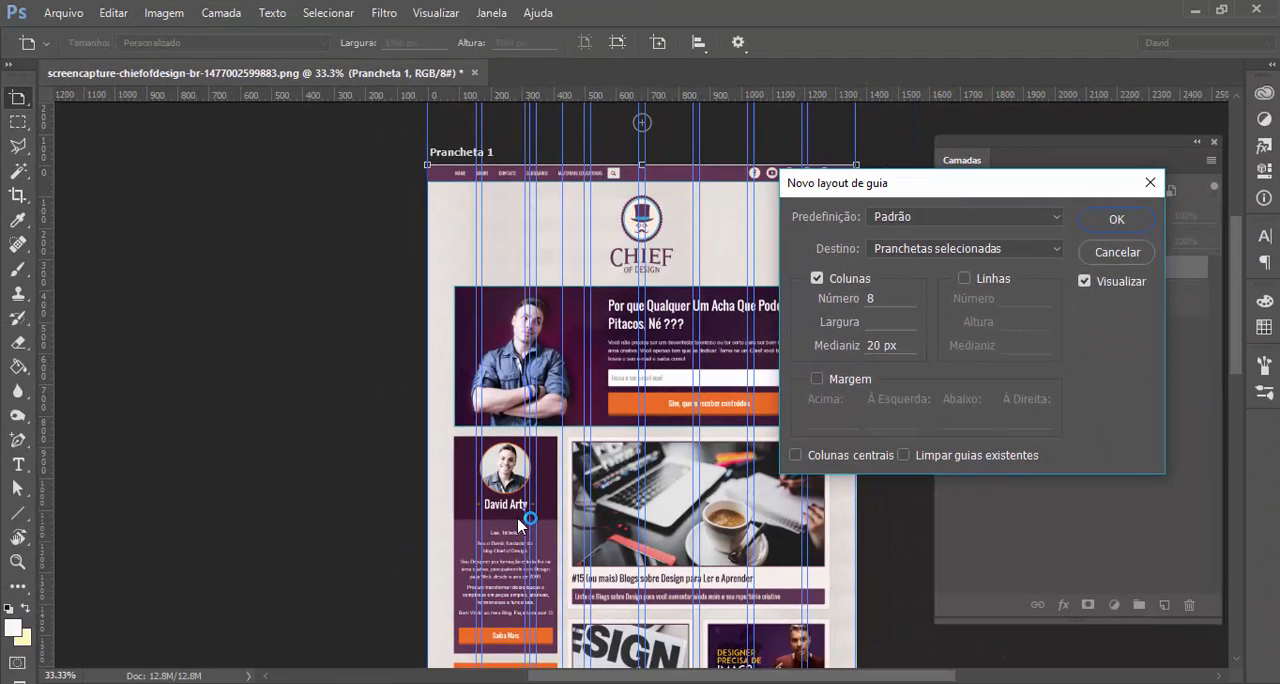
{"action": "left_click", "coordinate": [1117, 255]}
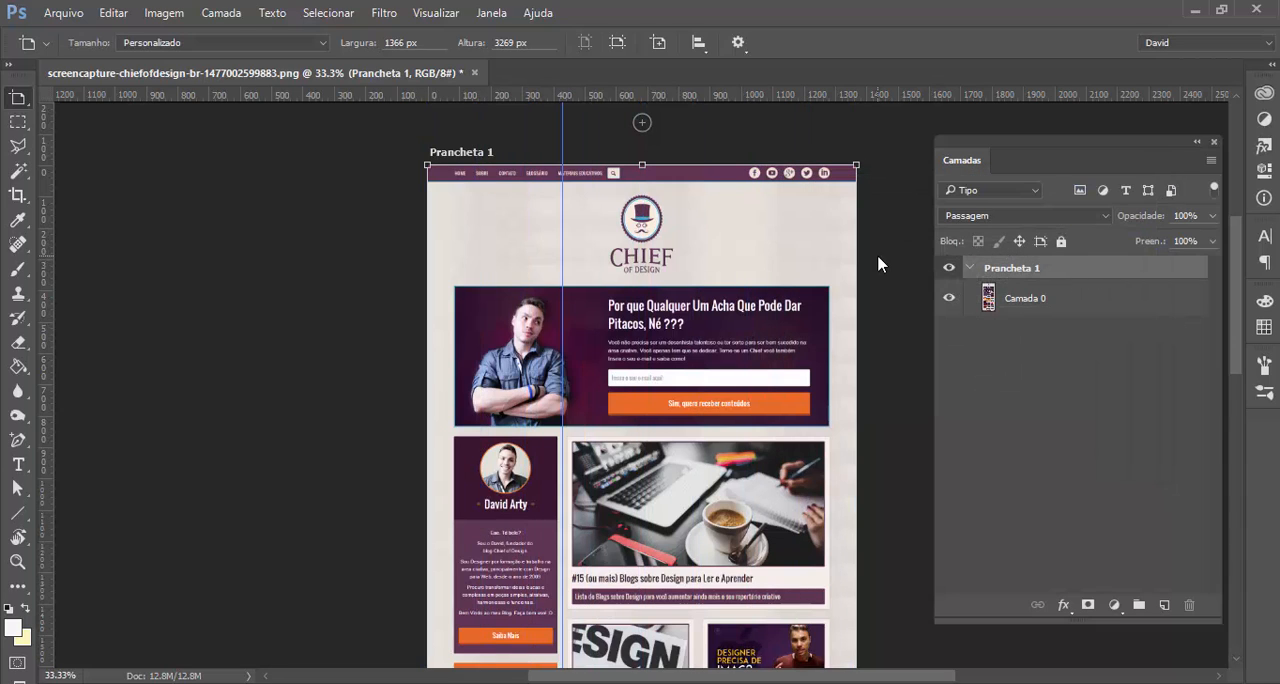
Start a new guide layout, keeping the Padrão preset and Pranchetas selecionadas as the target
{"action": "left_click", "coordinate": [452, 12]}
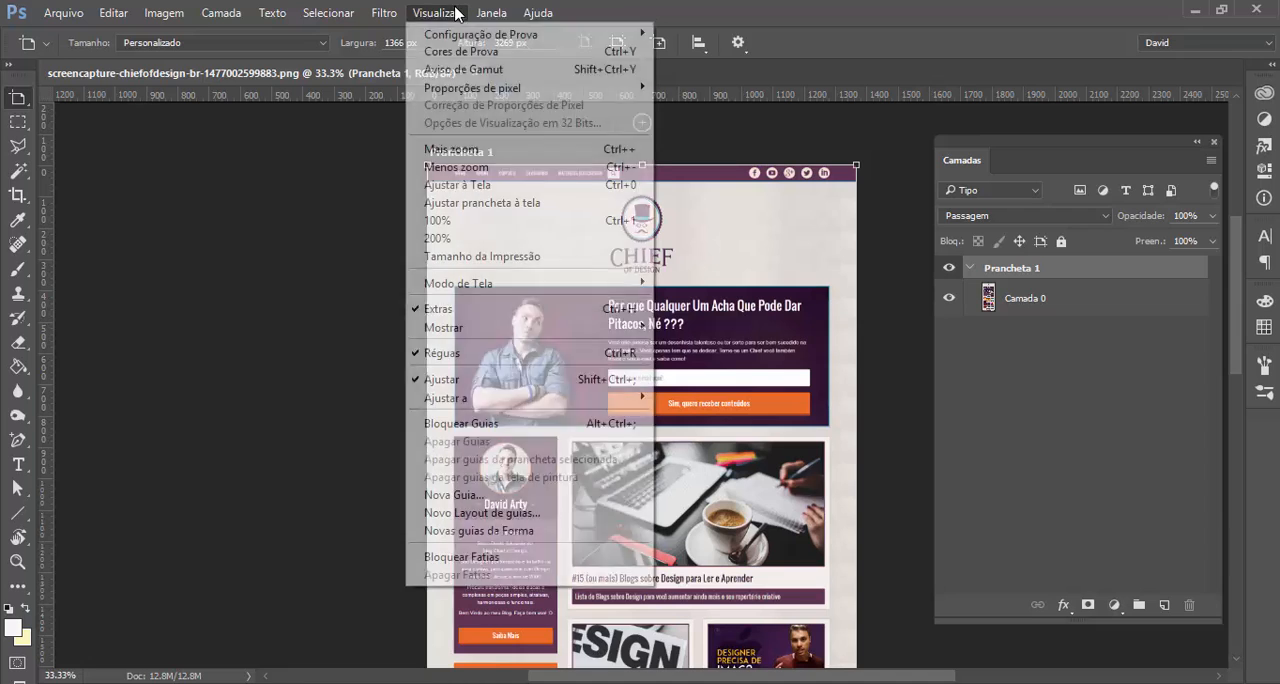
{"action": "left_click", "coordinate": [548, 515]}
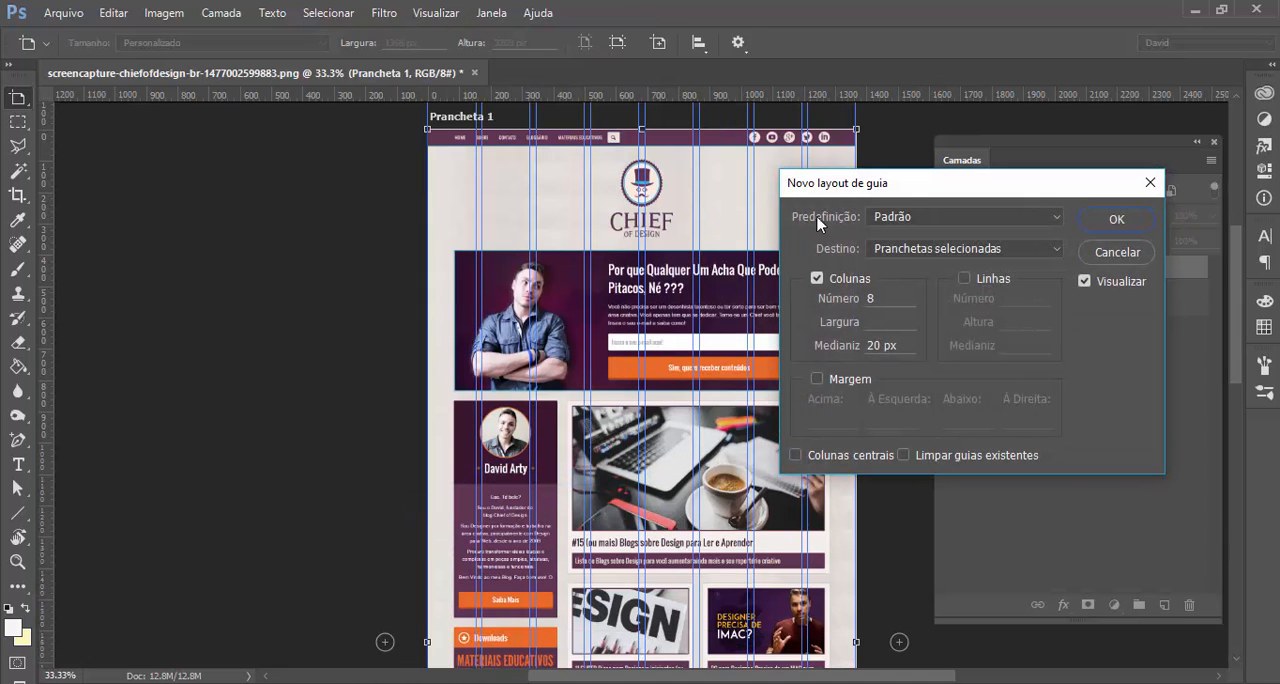
{"action": "left_click_drag", "start_coordinate": [905, 187], "coordinate": [187, 176]}
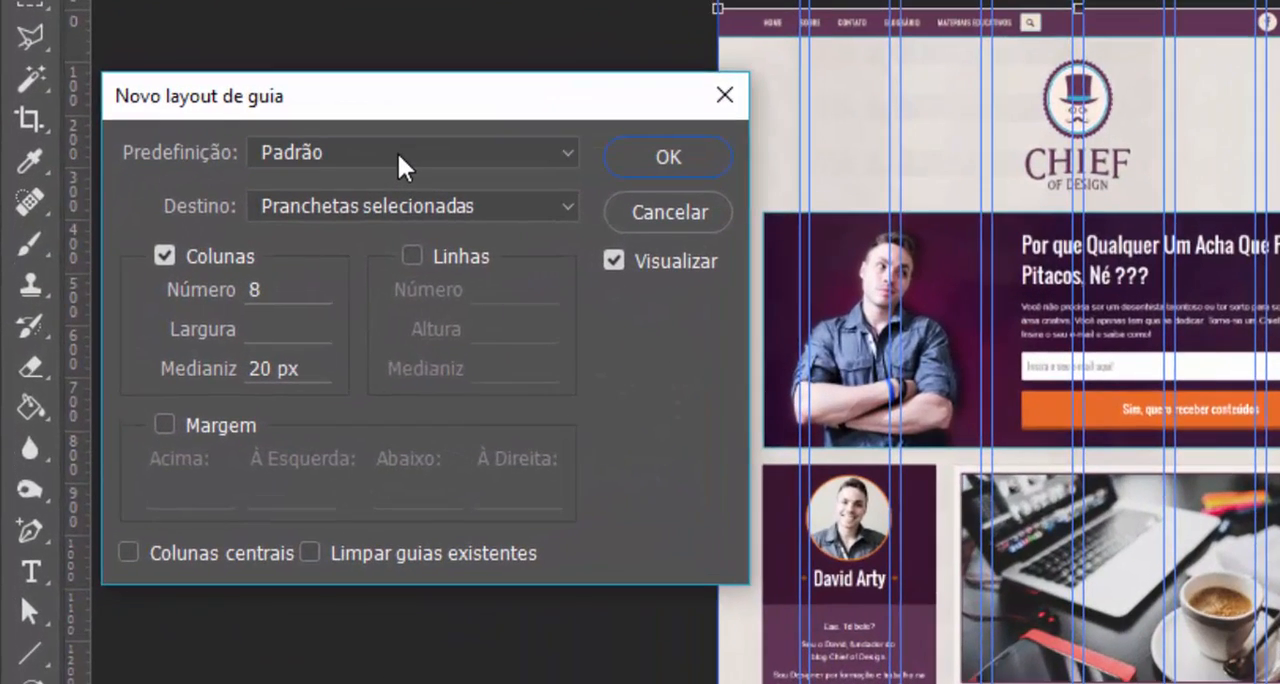
{"action": "left_click", "coordinate": [400, 160]}
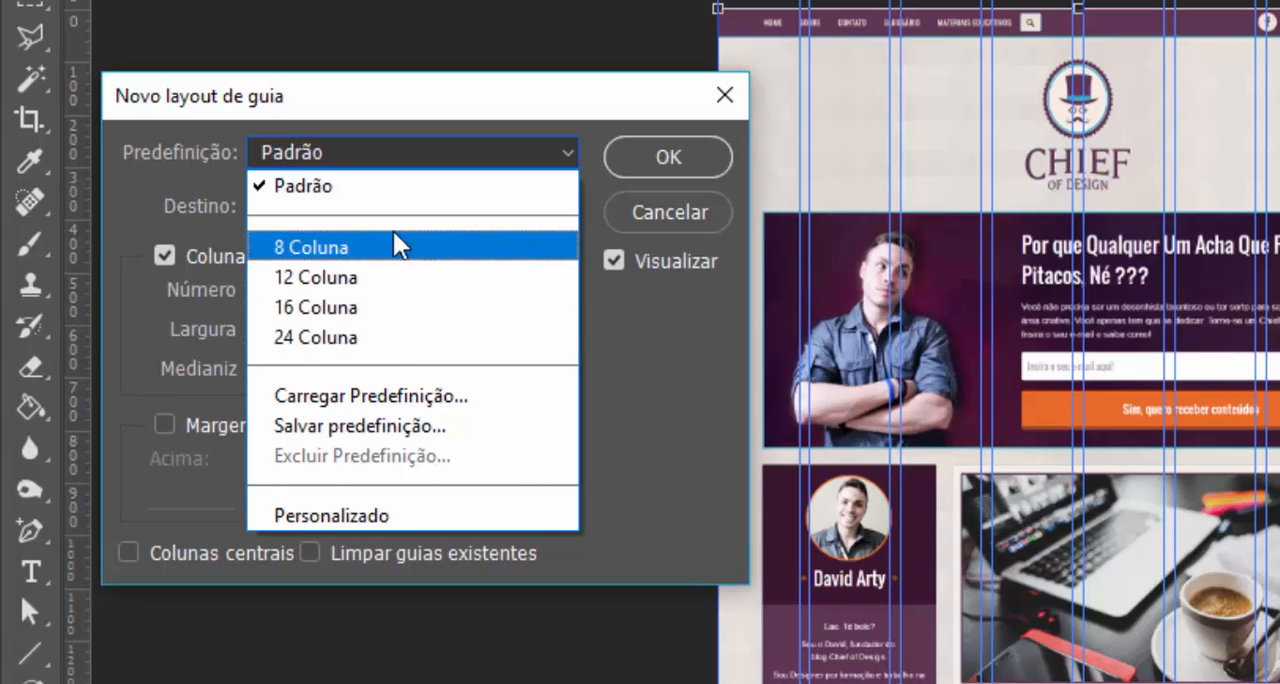
{"action": "left_click", "coordinate": [432, 165]}
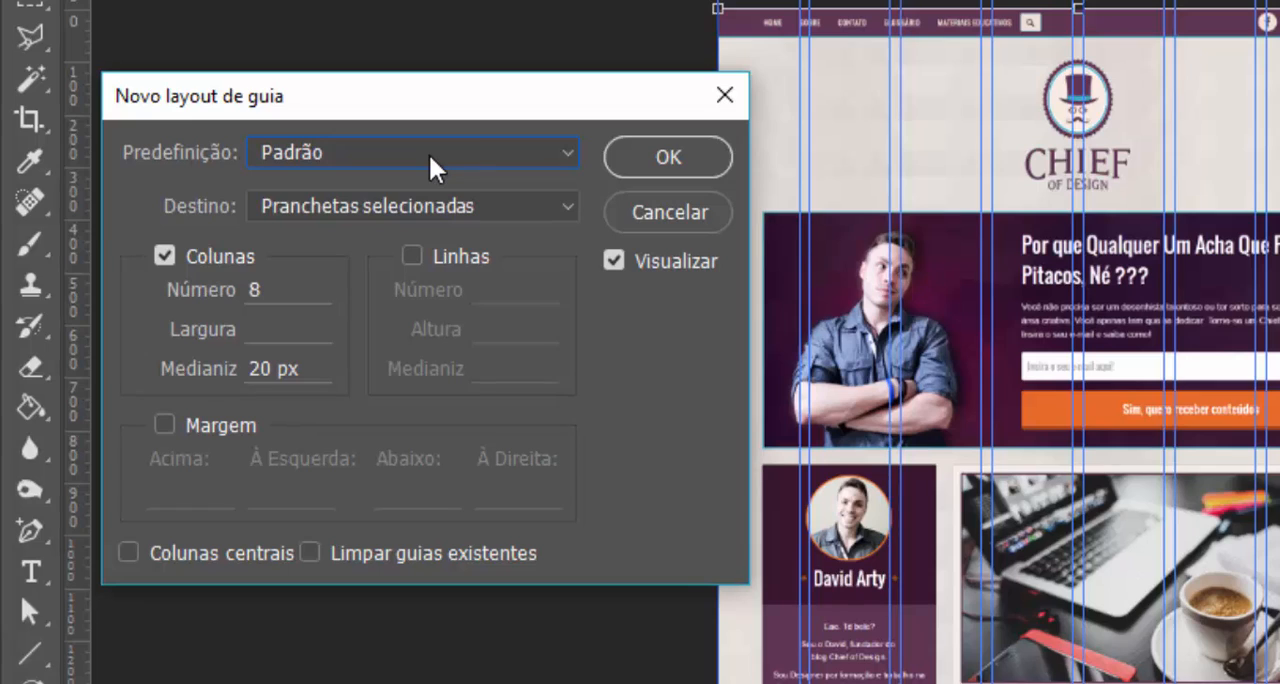
{"action": "left_click", "coordinate": [350, 214]}
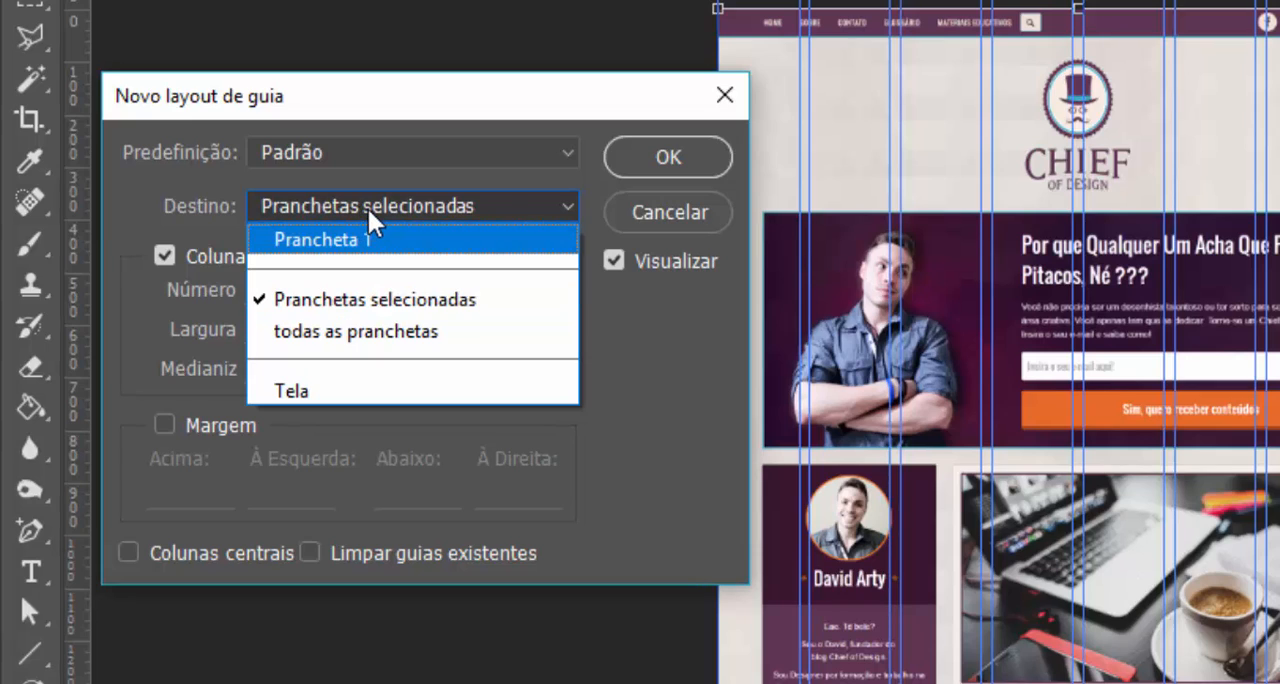
{"action": "left_click", "coordinate": [369, 209]}
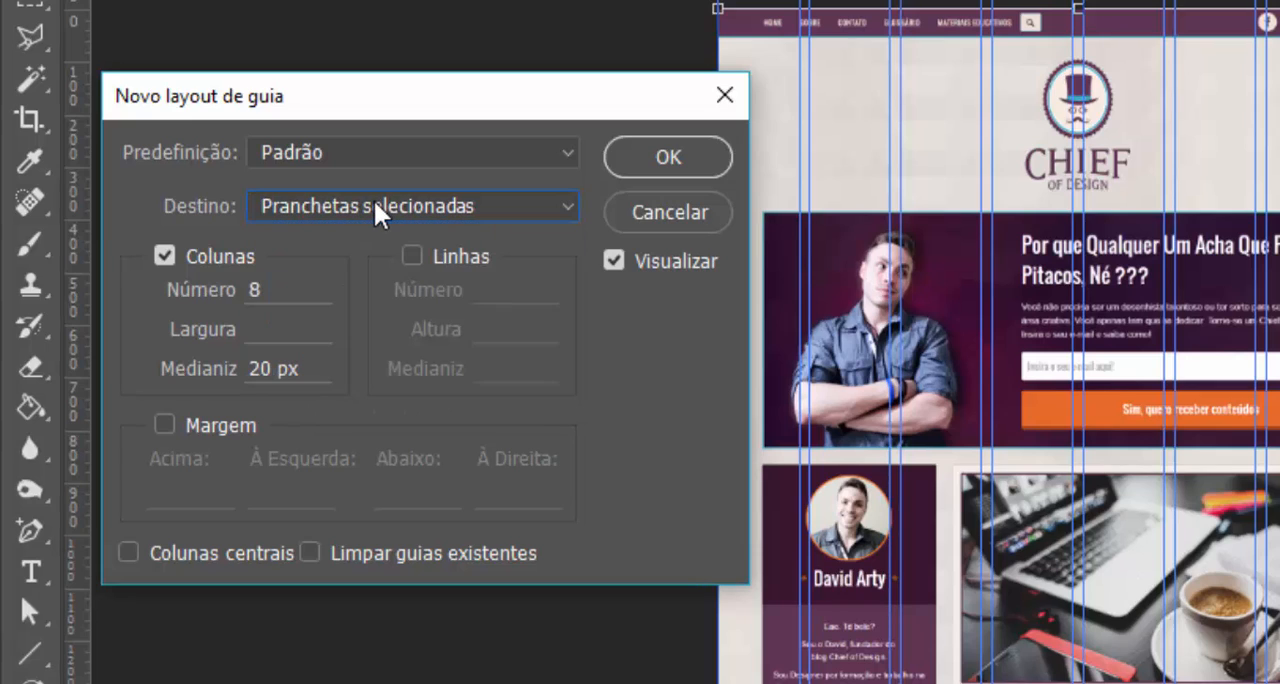
Set the guide layout's number of columns to 12
{"action": "left_click", "coordinate": [284, 288]}
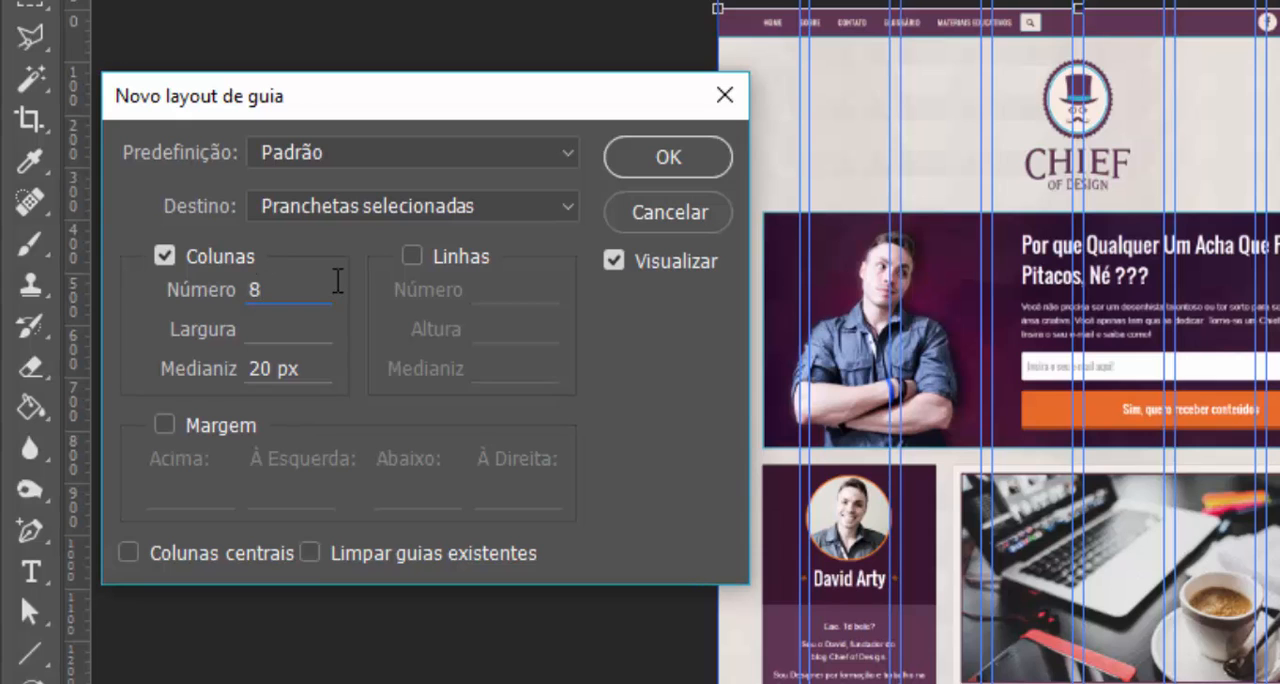
{"action": "key", "text": "BackSpace"}
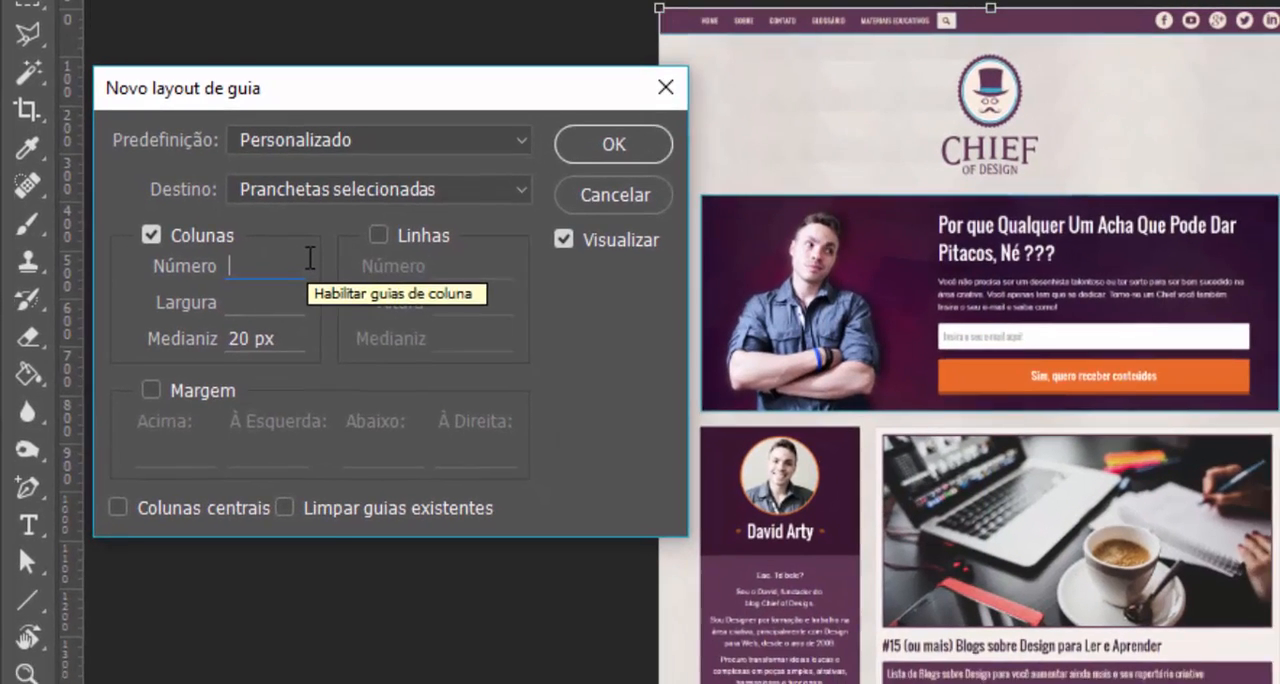
{"action": "type", "text": "12"}
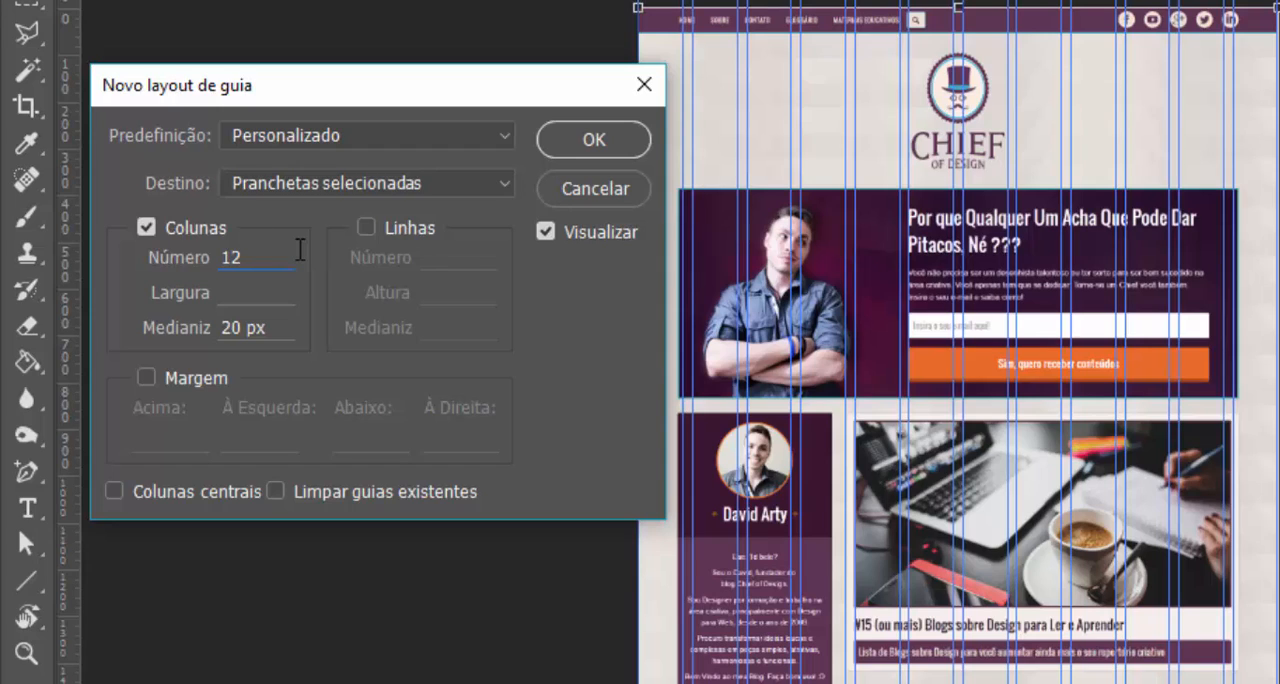
Try a column width of 40 in the guide layout and clear the value again
{"action": "left_click", "coordinate": [250, 292]}
{"action": "type", "text": "40"}
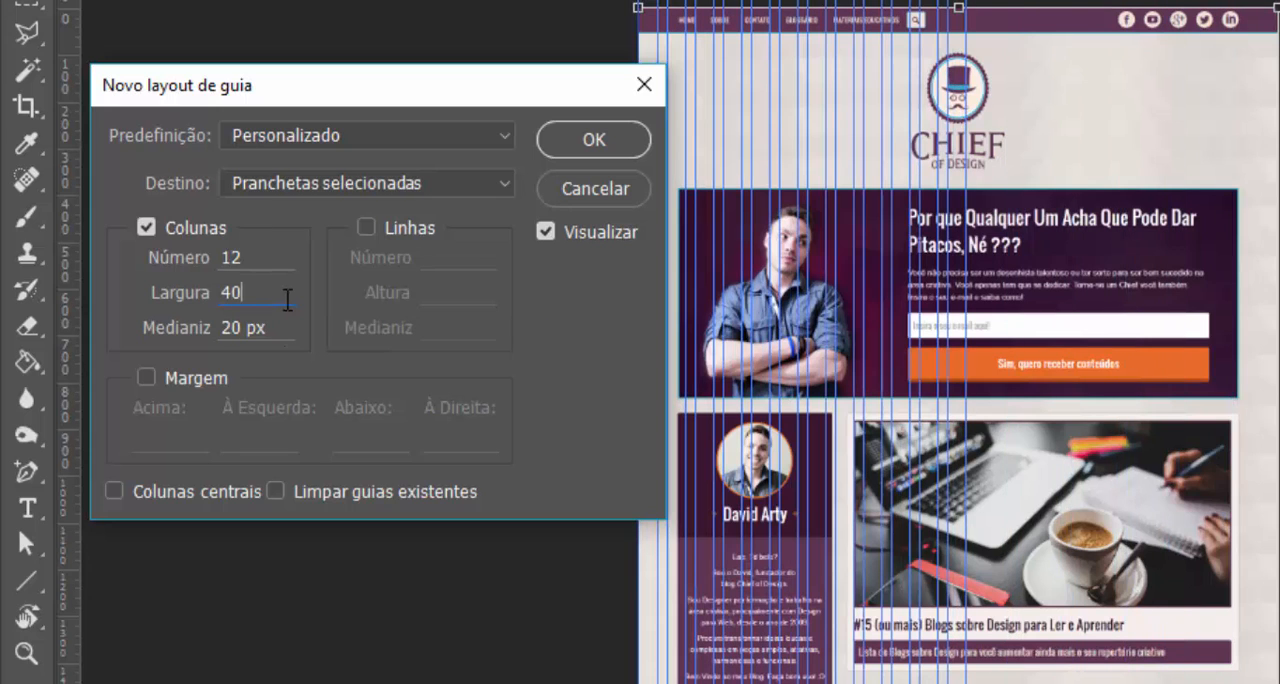
{"action": "key", "text": "BackSpace"}
{"action": "key", "text": "BackSpace"}
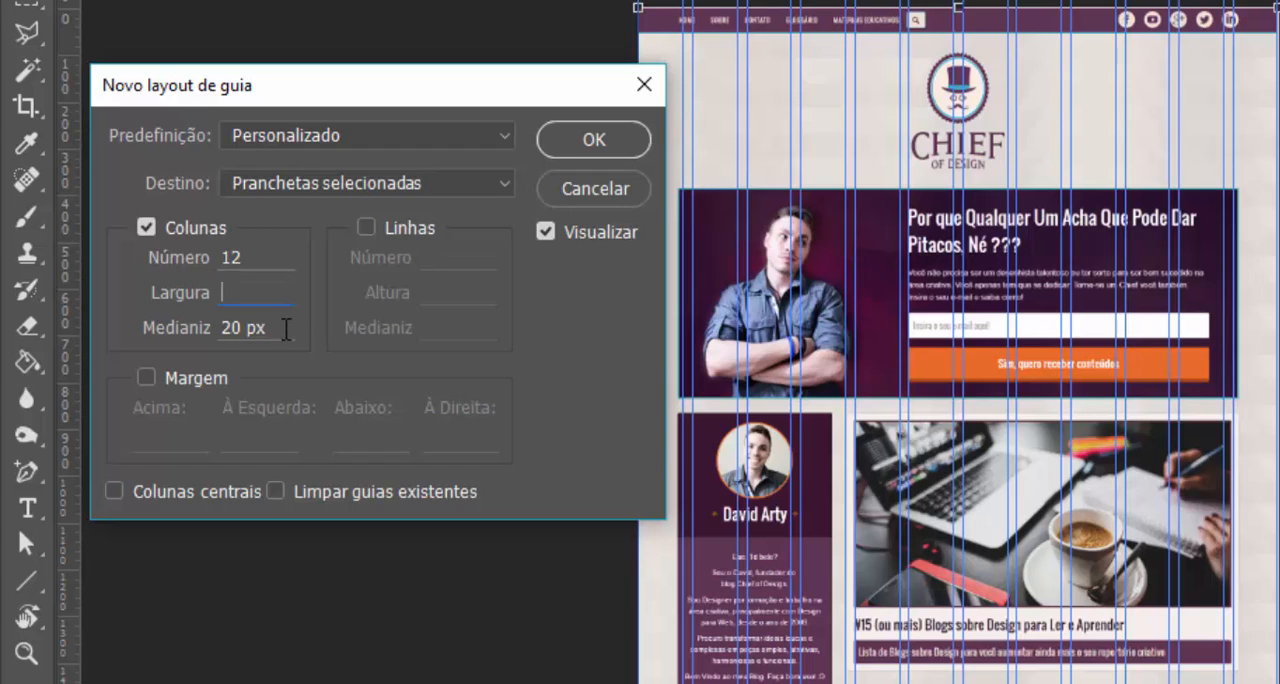
{"action": "left_click", "coordinate": [243, 327]}
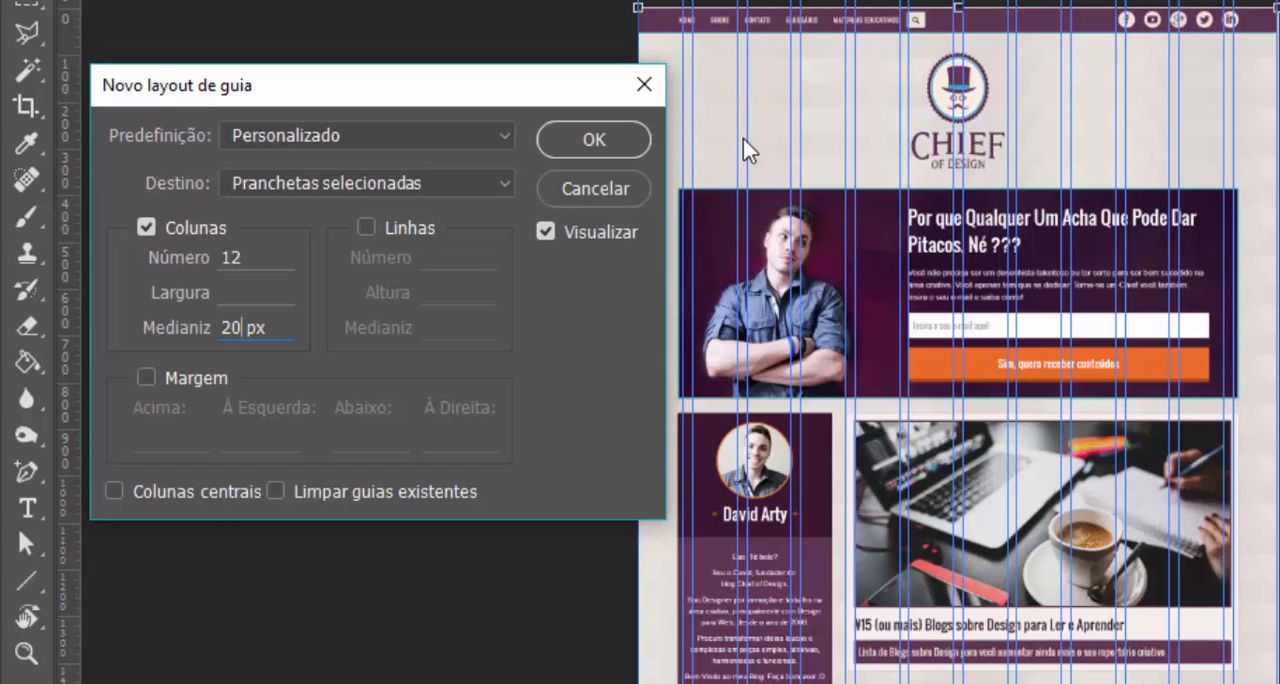
Try adding 40 rows to the guide layout and disable the rows again
{"action": "left_click", "coordinate": [373, 226]}
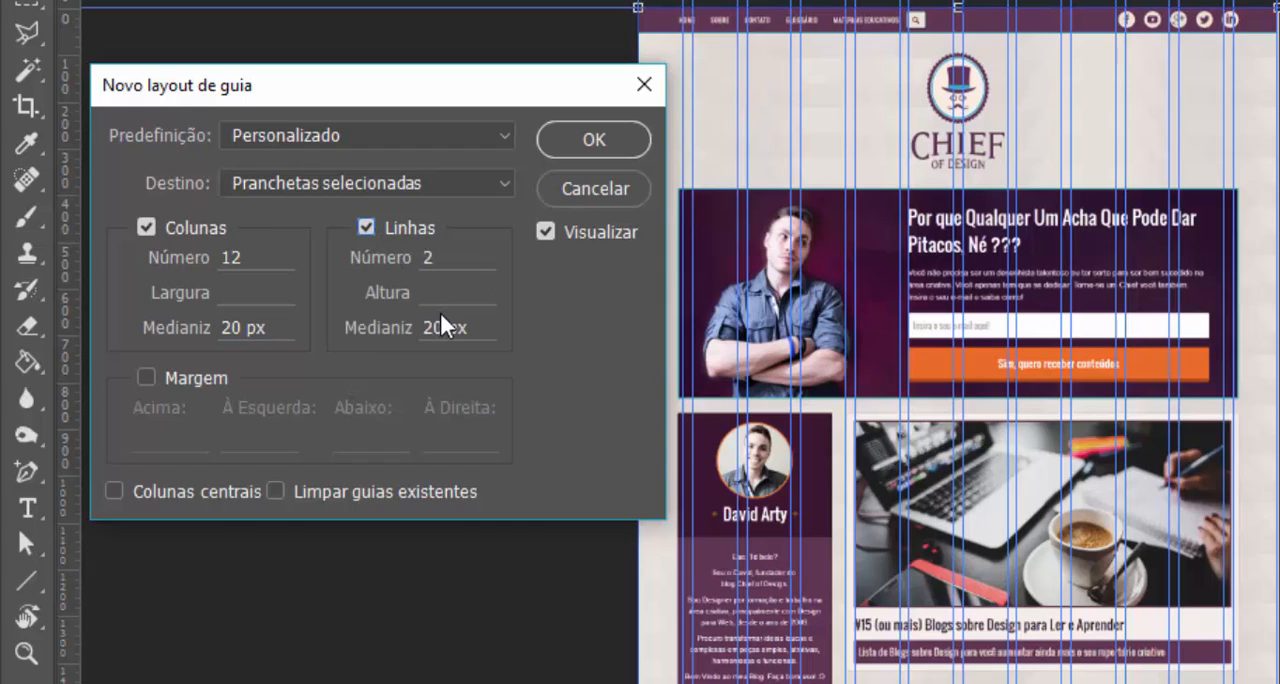
{"action": "left_click", "coordinate": [454, 250]}
{"action": "double_click", "coordinate": [454, 250]}
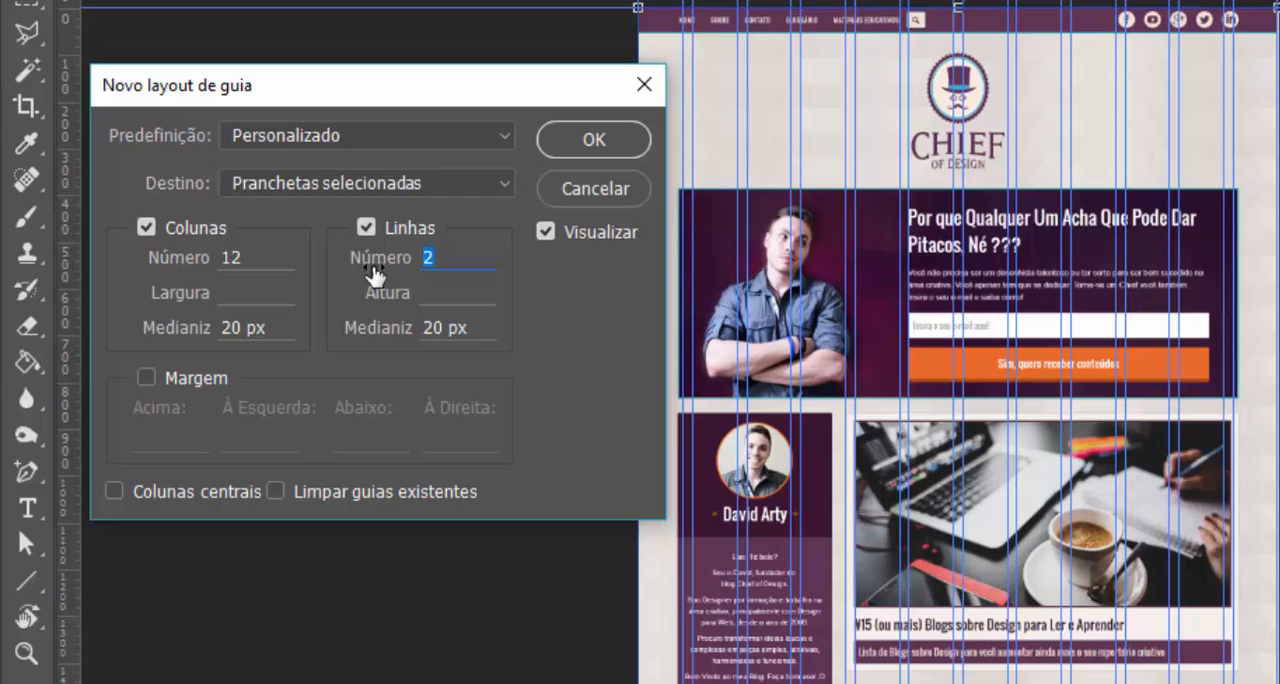
{"action": "type", "text": "40"}
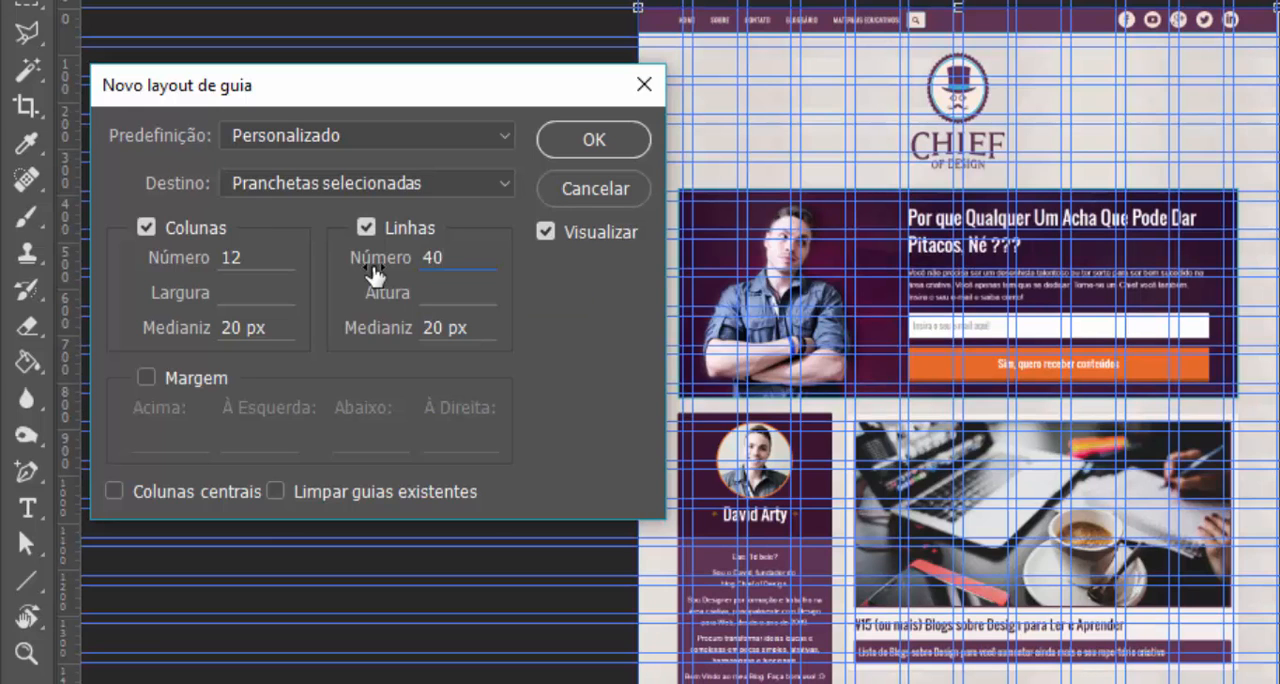
{"action": "left_click", "coordinate": [366, 227]}
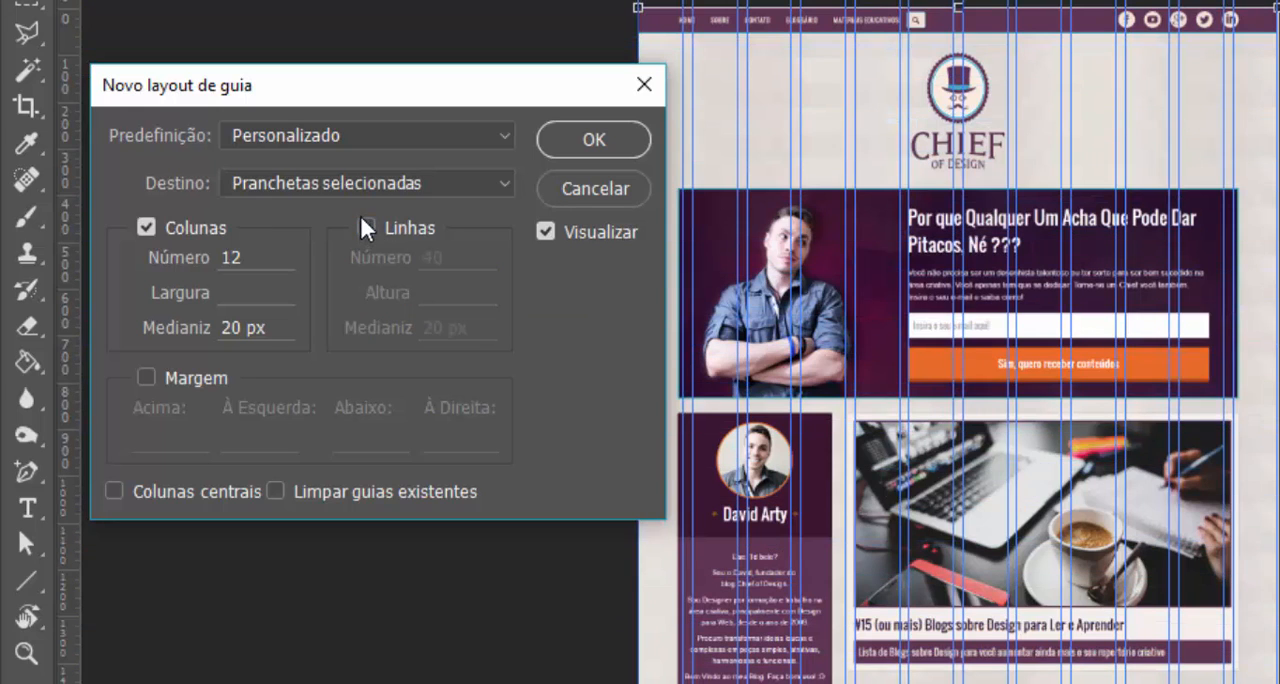
Try adding a 20 px margin on all four sides of the guide layout and disable the margin again
{"action": "left_click", "coordinate": [172, 376]}
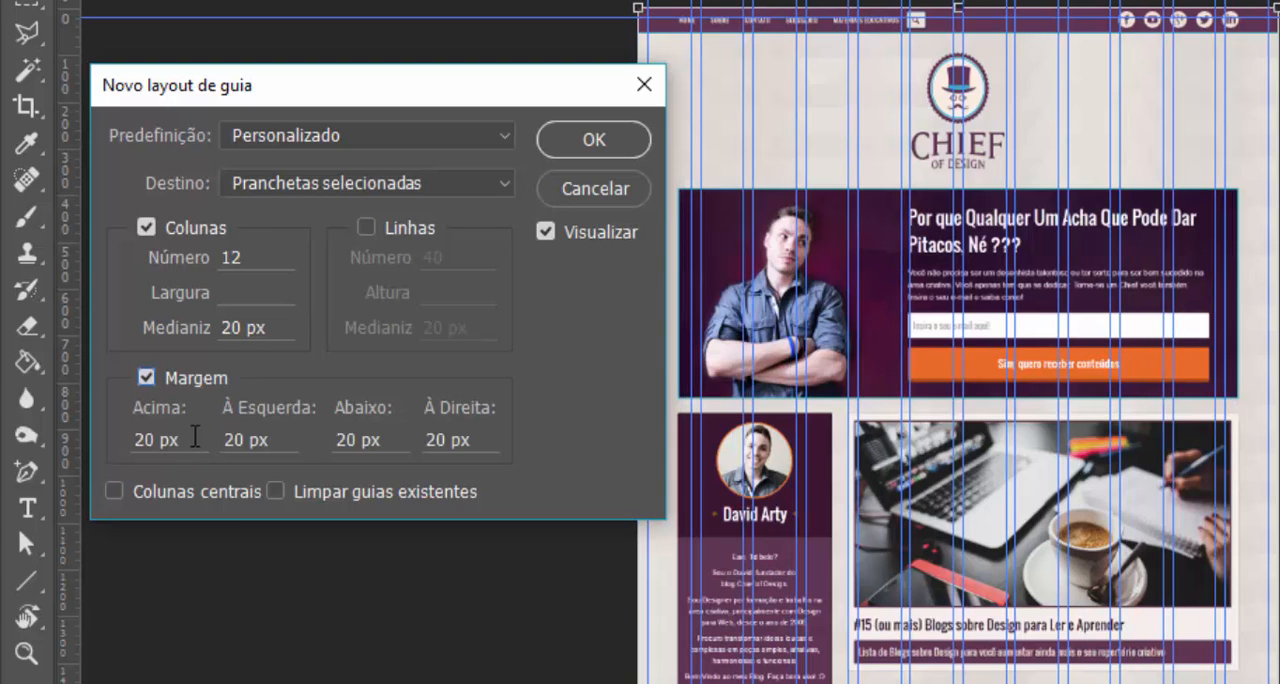
{"action": "left_click", "coordinate": [170, 437]}
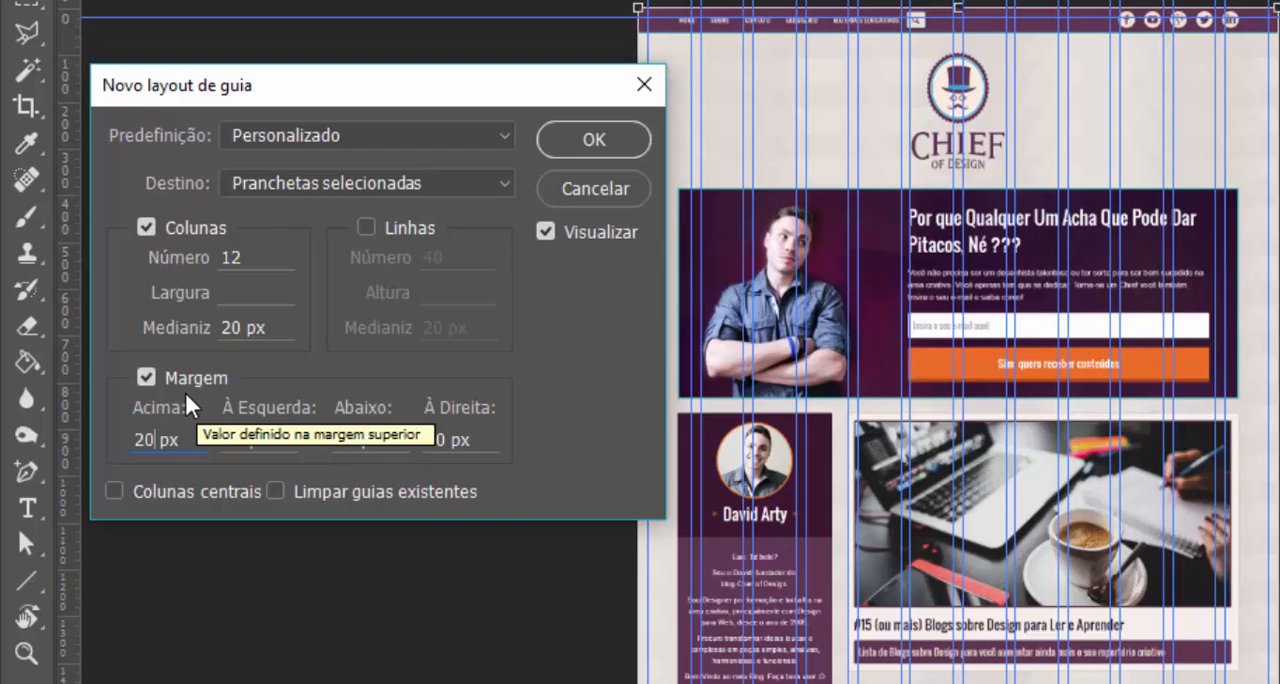
{"action": "left_click", "coordinate": [151, 370]}
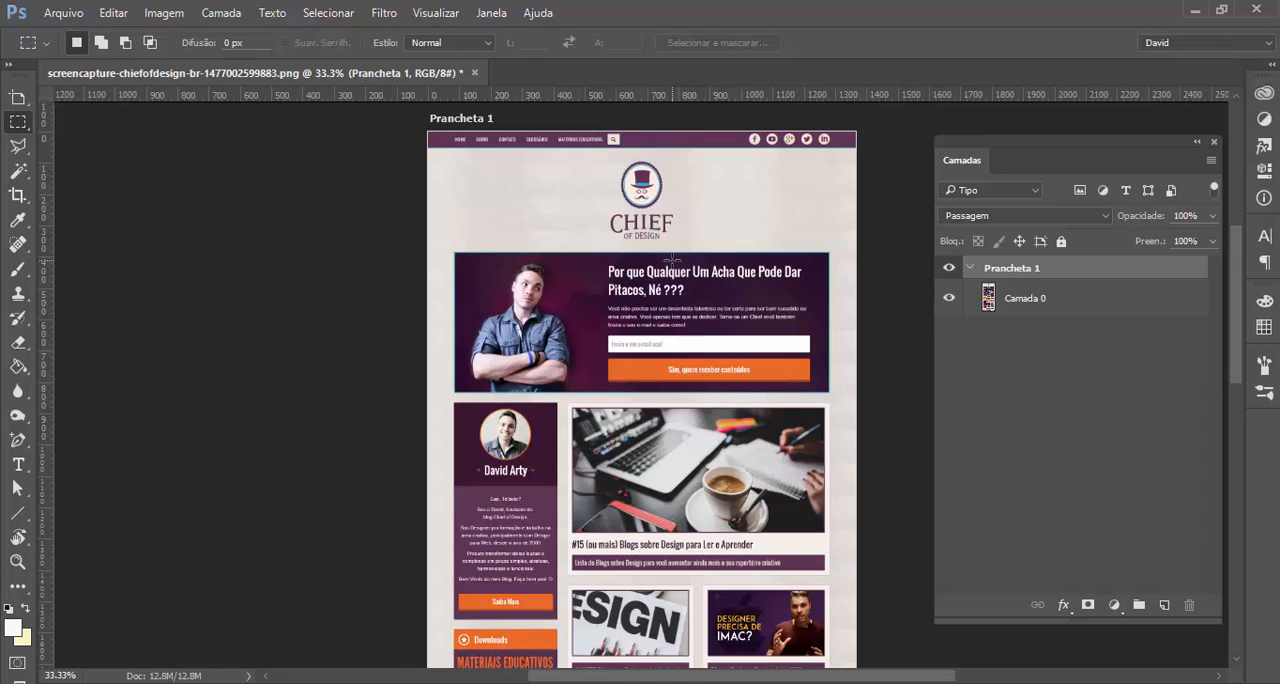
Select the "CHIEF OF DESIGN" lettering below the logo emblem with a rectangular marquee
{"action": "key", "text": "ctrl+plus"}
{"action": "key", "text": "ctrl+plus"}
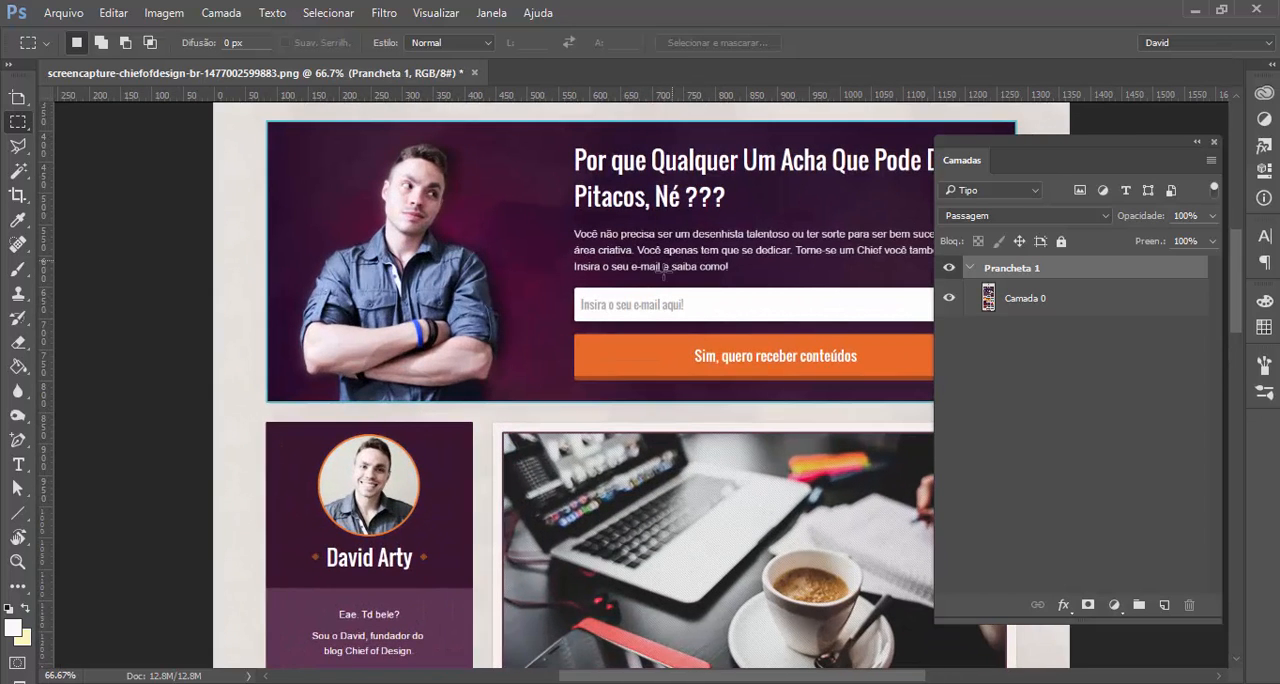
{"action": "scroll", "coordinate": [663, 272], "scroll_direction": "up", "scroll_amount": 5}
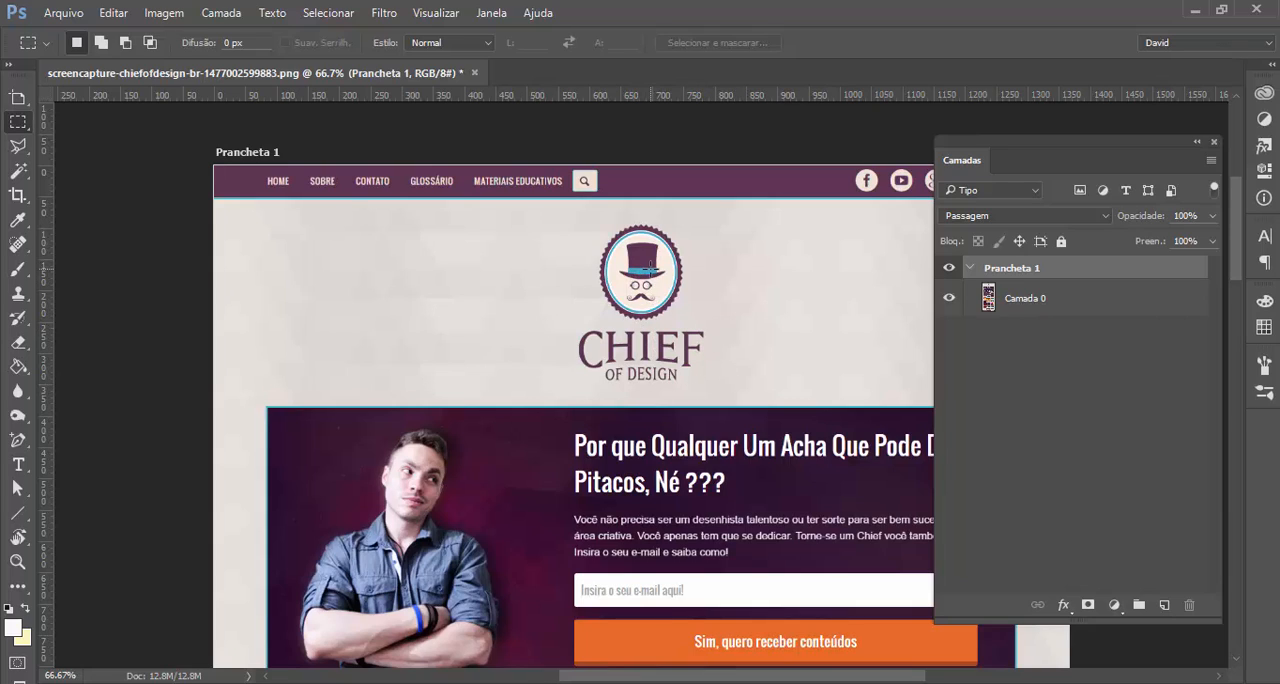
{"action": "scroll", "coordinate": [640, 300], "scroll_direction": "down", "scroll_amount": 5}
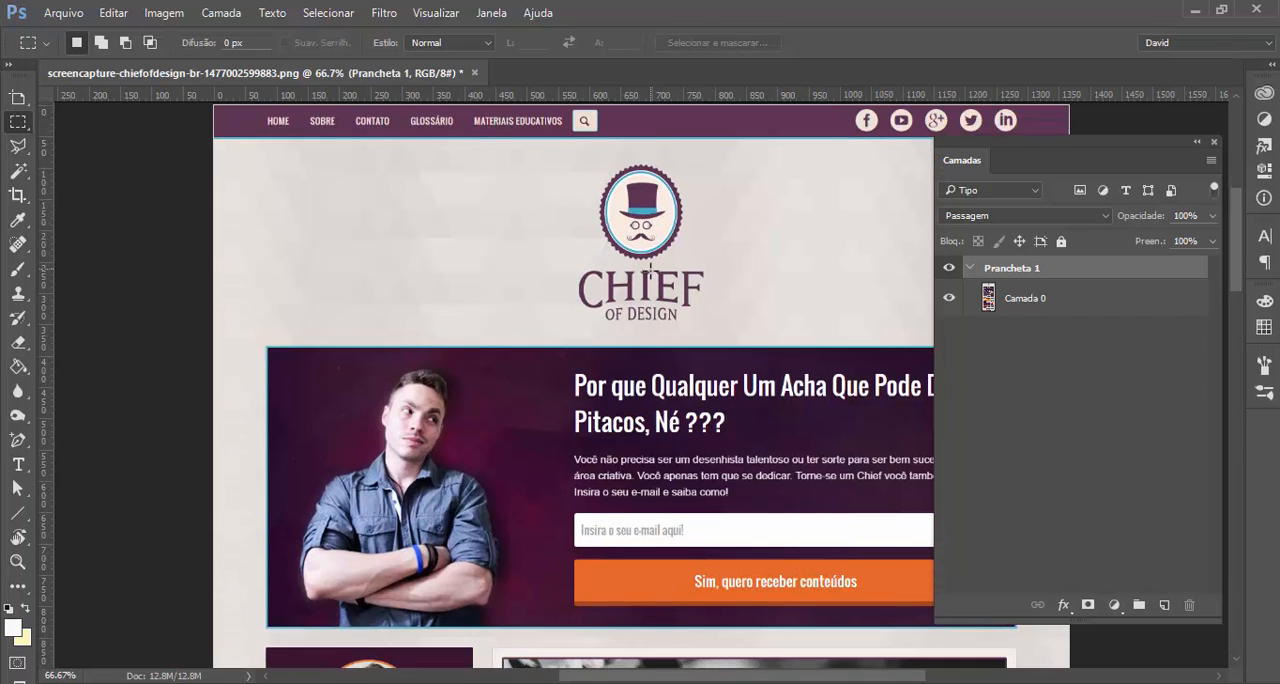
{"action": "scroll", "coordinate": [629, 368], "scroll_direction": "down", "scroll_amount": 1}
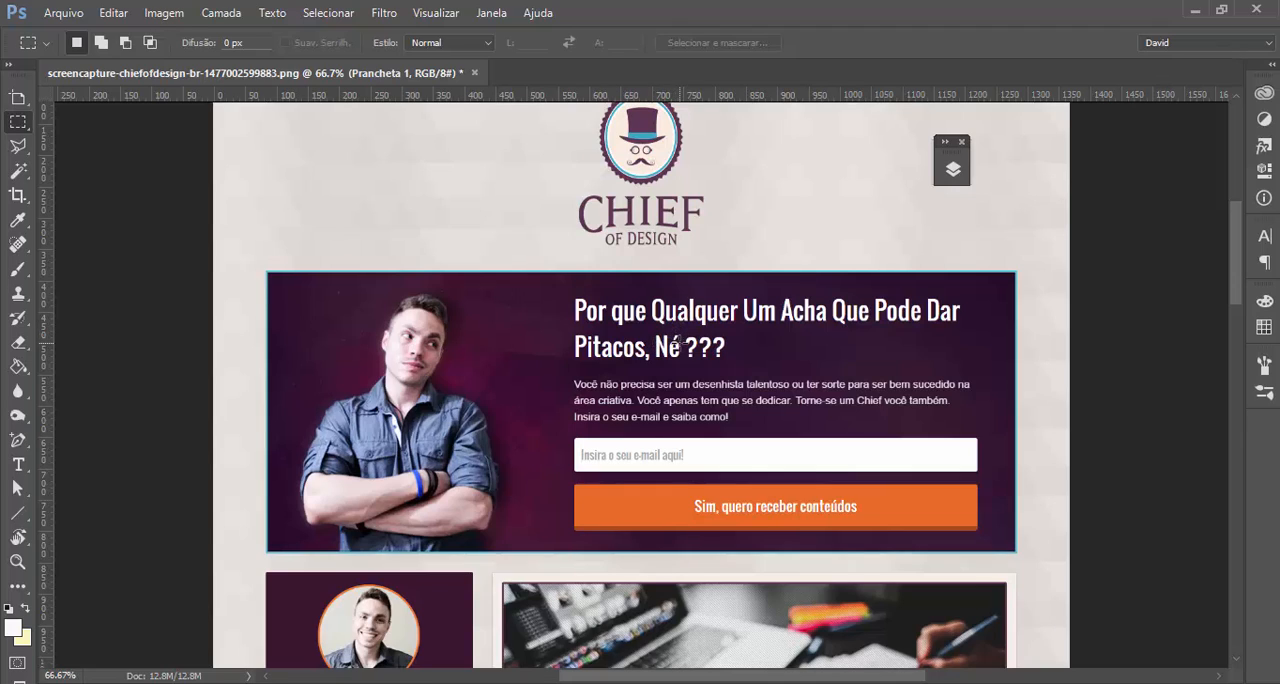
{"action": "scroll", "coordinate": [667, 352], "scroll_direction": "up", "scroll_amount": 3}
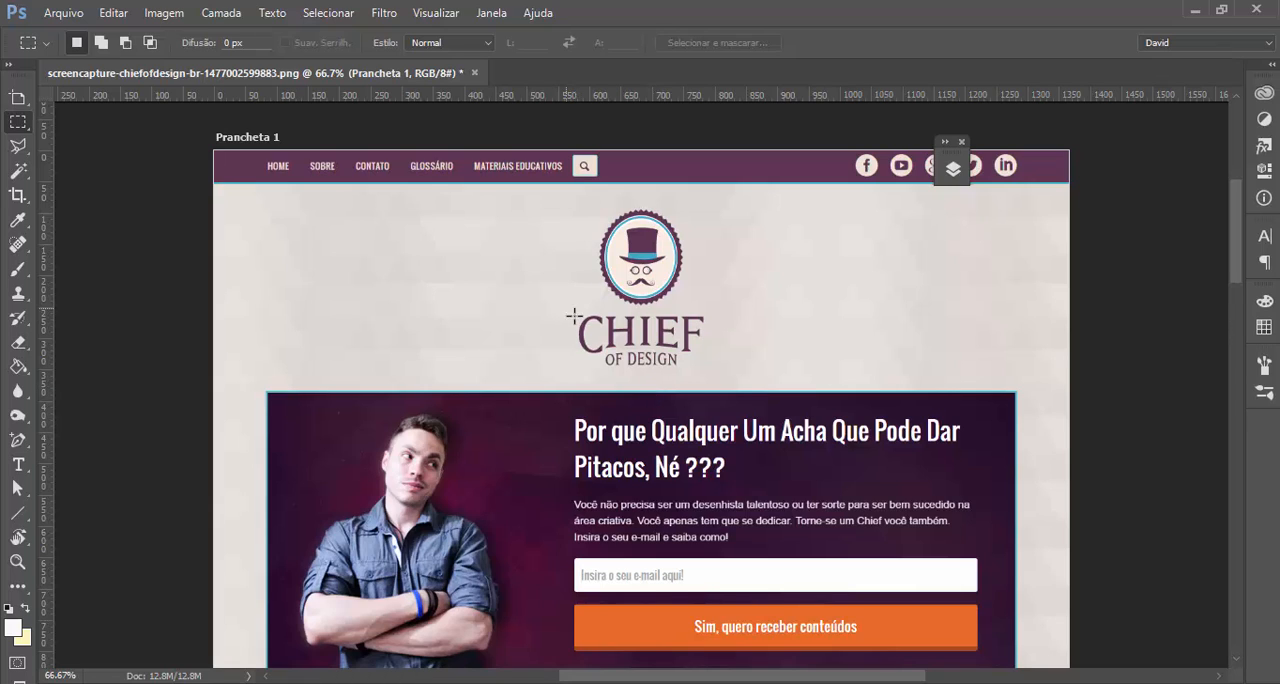
{"action": "left_click_drag", "start_coordinate": [566, 308], "coordinate": [719, 375]}
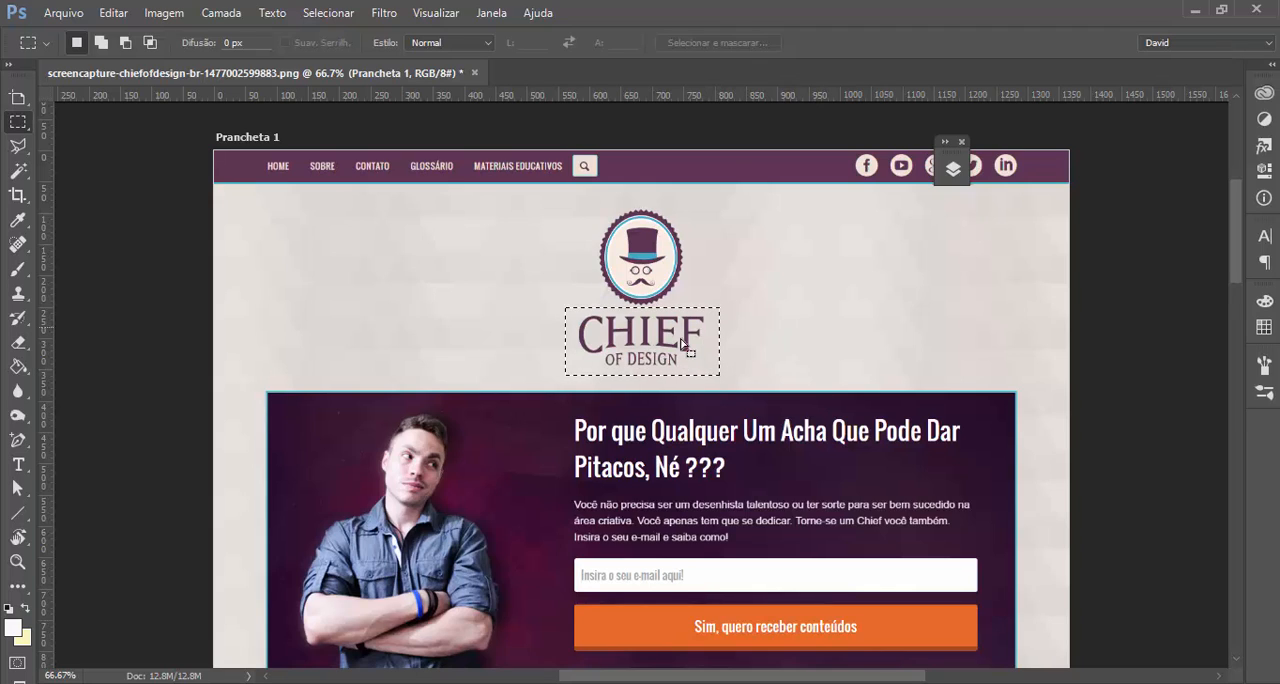
{"action": "right_click", "coordinate": [17, 126]}
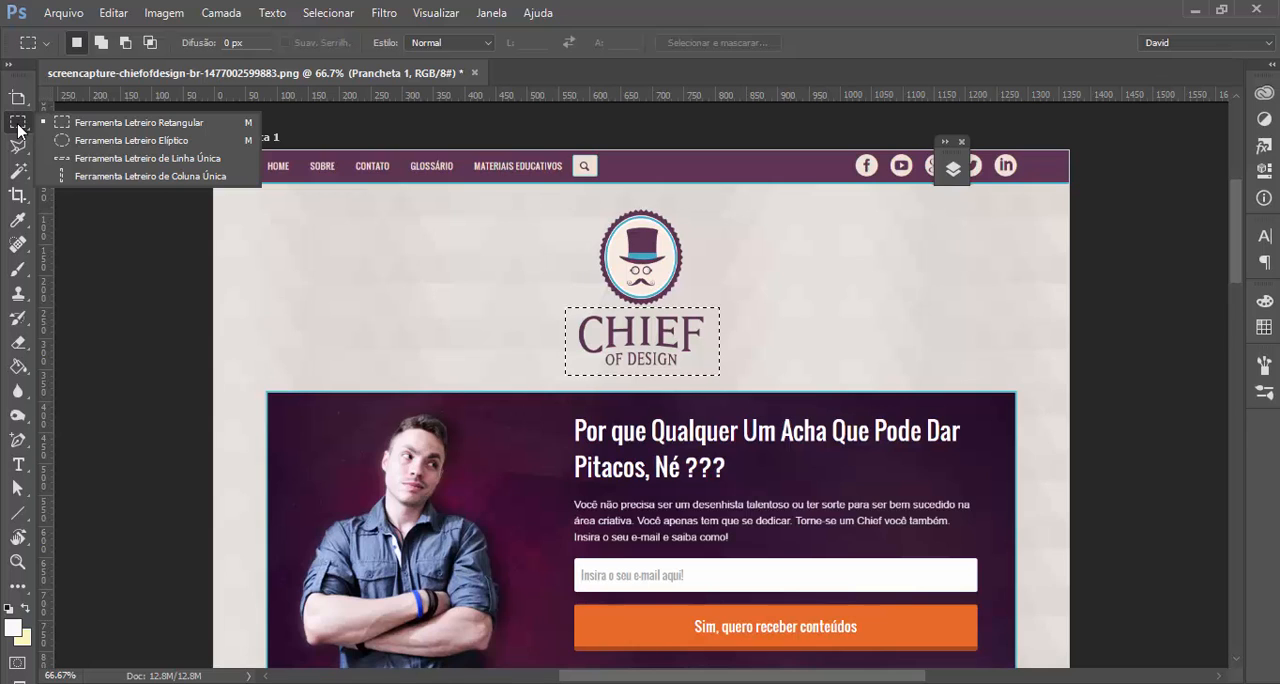
{"action": "left_click", "coordinate": [18, 126]}
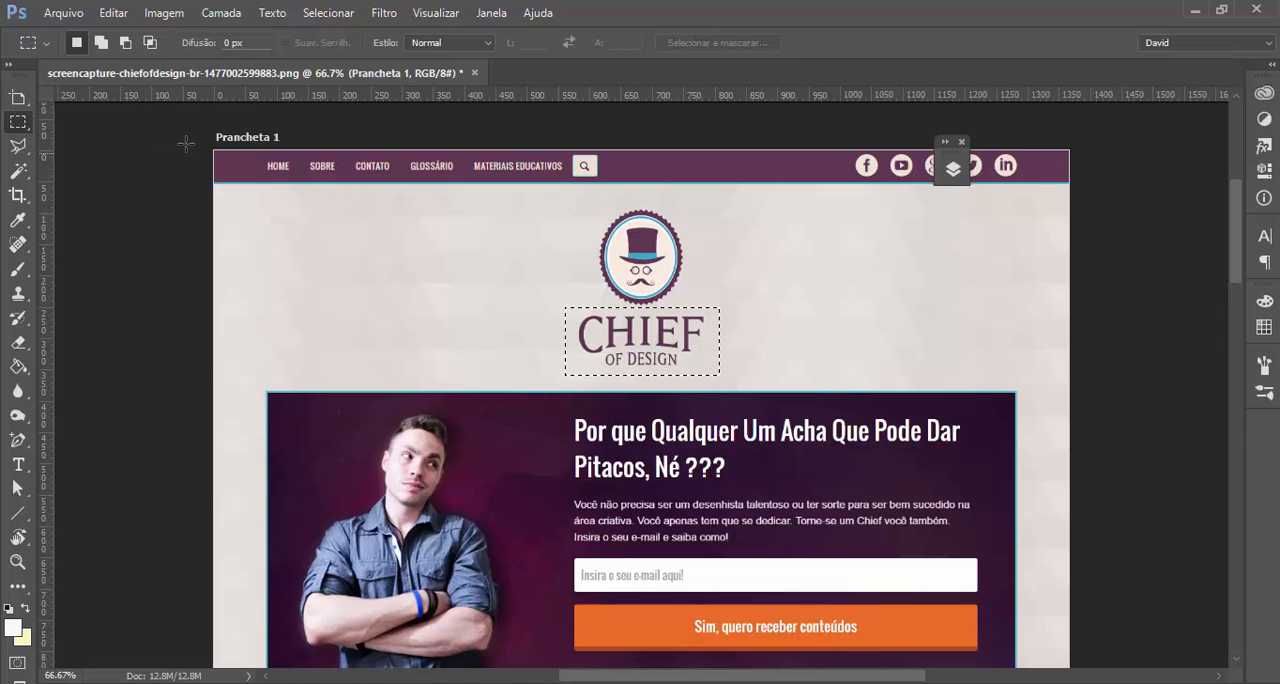
Search for fonts similar to the selected logo lettering and look through the list of matches
{"action": "left_click", "coordinate": [271, 13]}
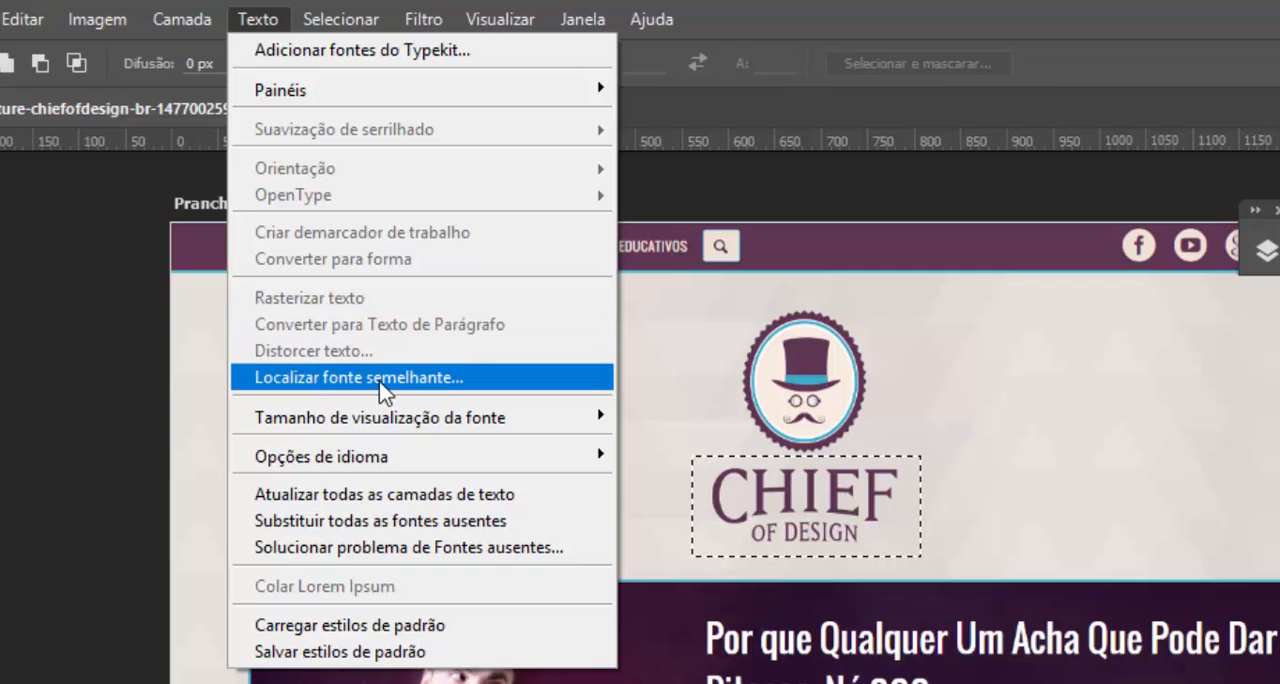
{"action": "left_click", "coordinate": [380, 379]}
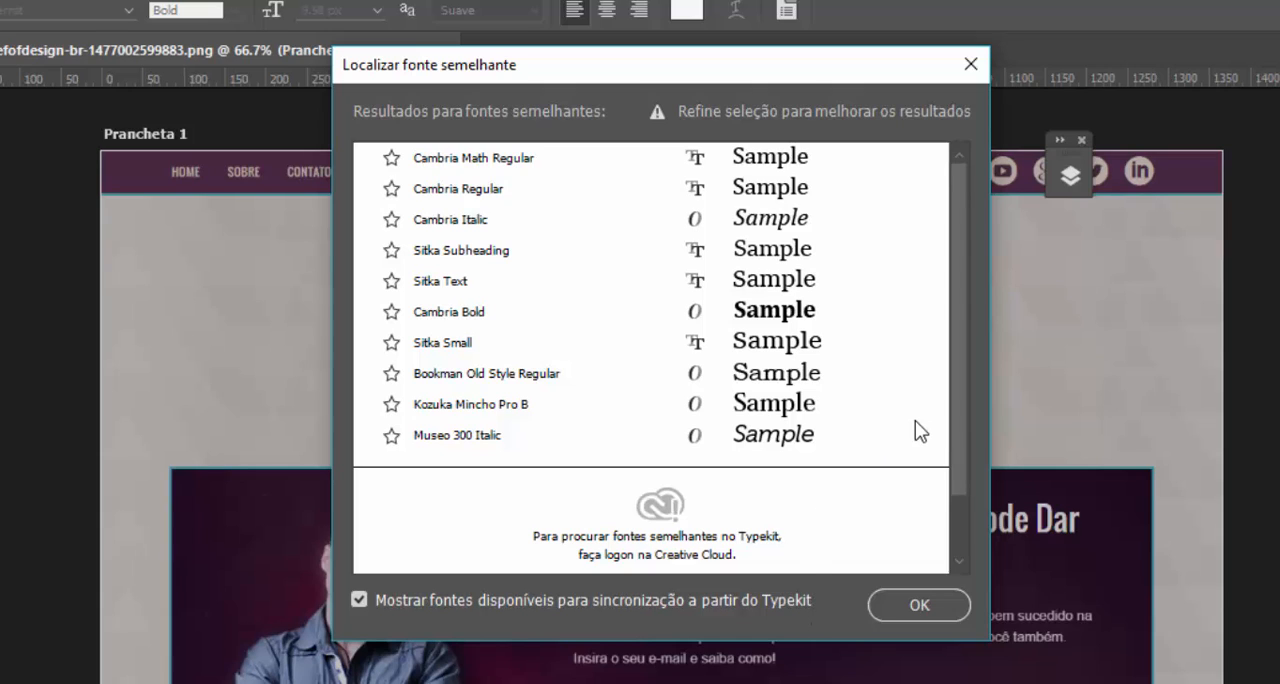
{"action": "left_click_drag", "start_coordinate": [960, 411], "coordinate": [948, 328]}
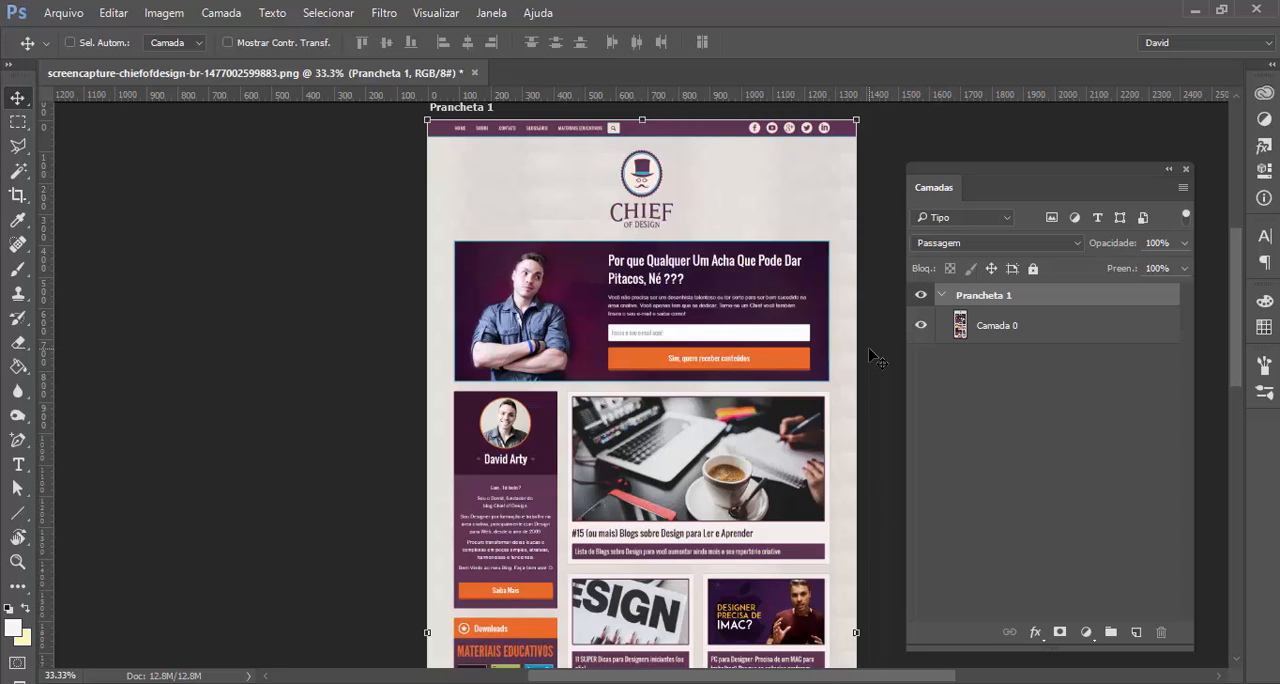
Duplicate the Prancheta 1 artboard with its contents and place the copy to the left of the original
{"action": "key", "text": "shift+v"}
{"action": "left_click", "coordinate": [941, 295]}
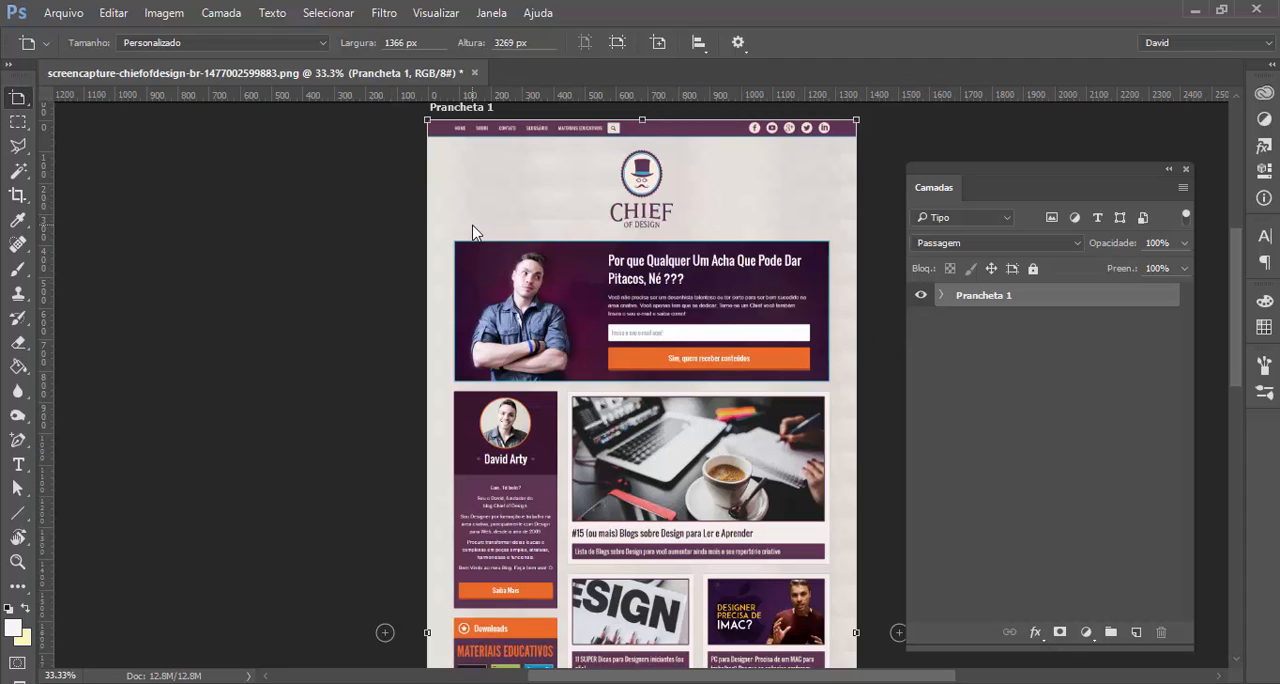
{"action": "left_click_drag", "start_coordinate": [474, 232], "coordinate": [37, 221]}
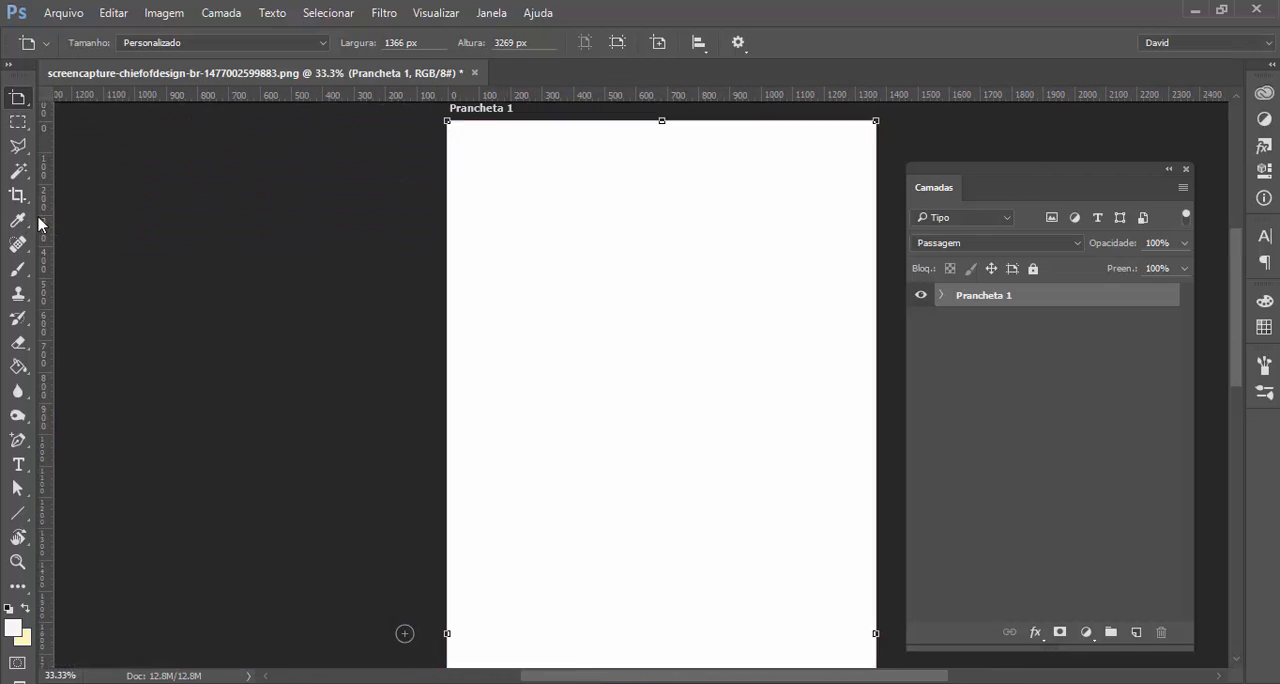
{"action": "key", "text": "ctrl+minus"}
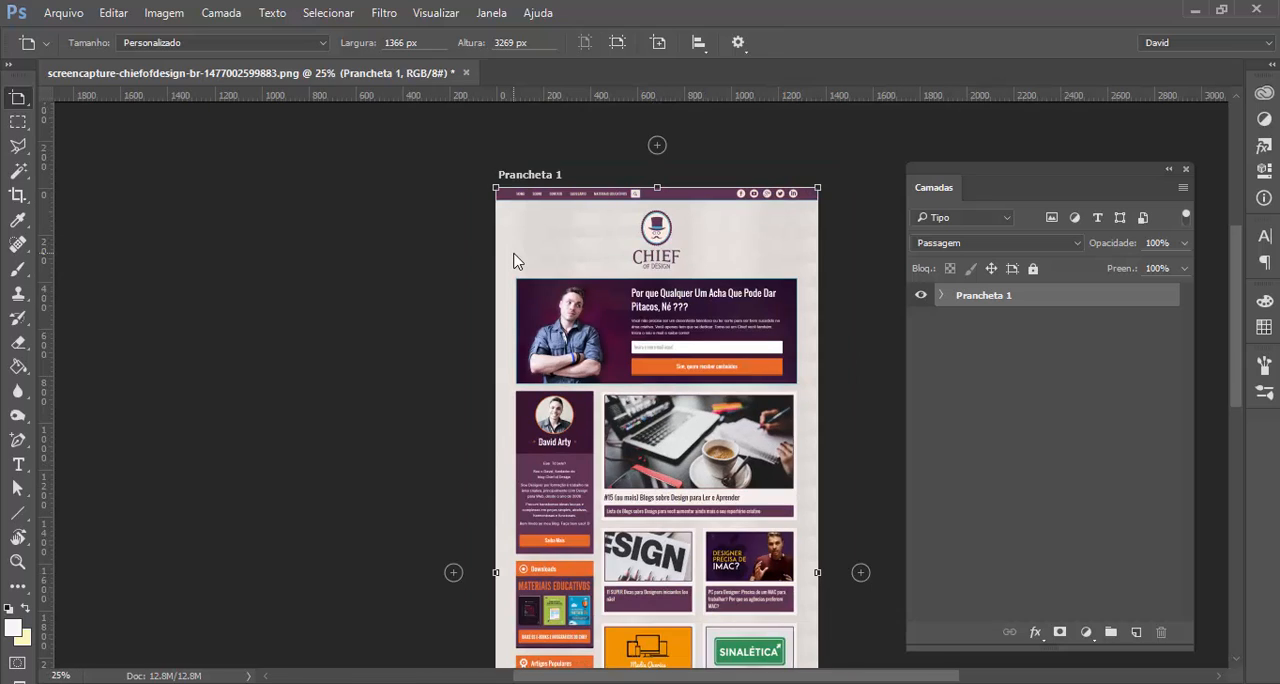
{"action": "scroll", "coordinate": [648, 210], "scroll_direction": "down", "scroll_amount": 3}
{"action": "left_click_drag", "start_coordinate": [618, 275], "coordinate": [275, 256]}
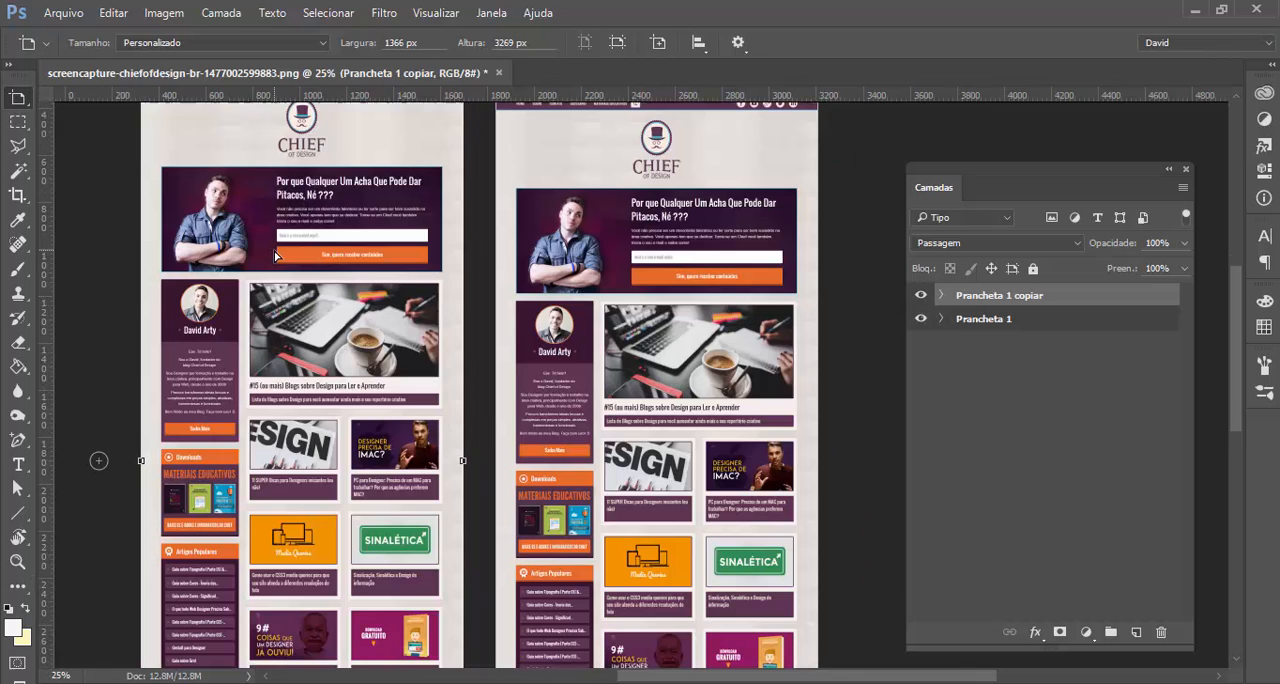
Move the copied artboard so its top edge lines up with the original artboard
{"action": "scroll", "coordinate": [290, 275], "scroll_direction": "up", "scroll_amount": 3}
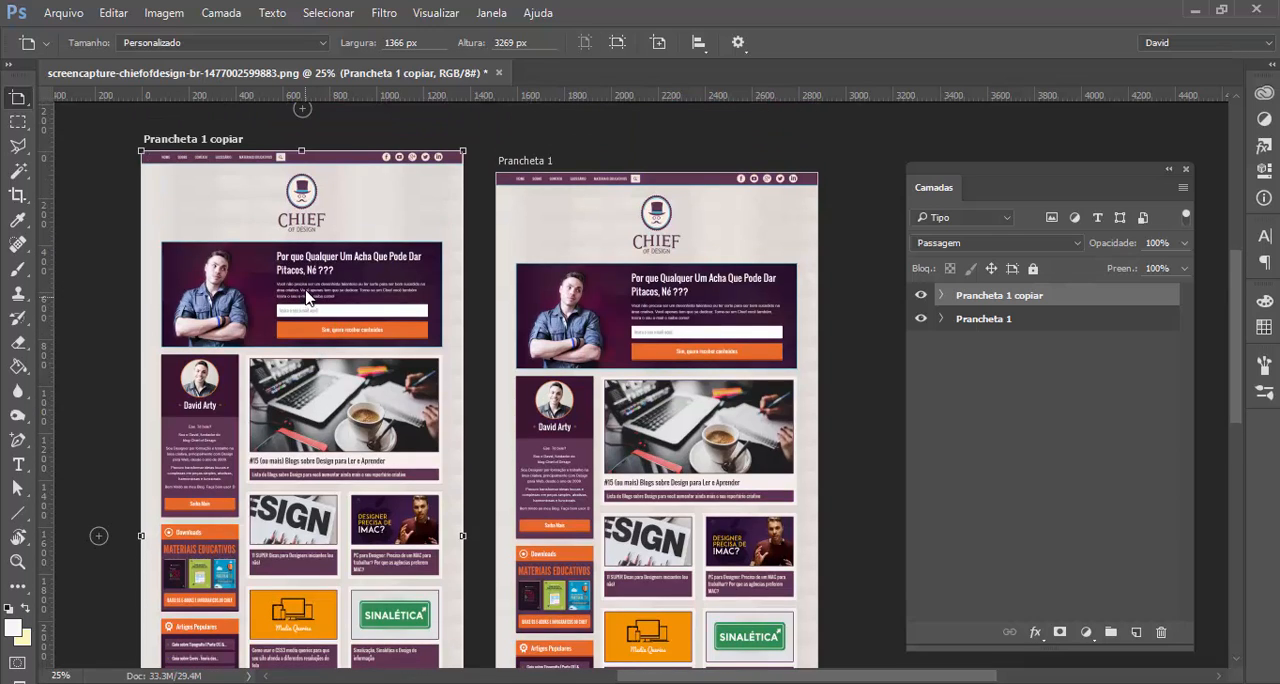
{"action": "key", "text": "v"}
{"action": "left_click_drag", "start_coordinate": [307, 297], "coordinate": [345, 310]}
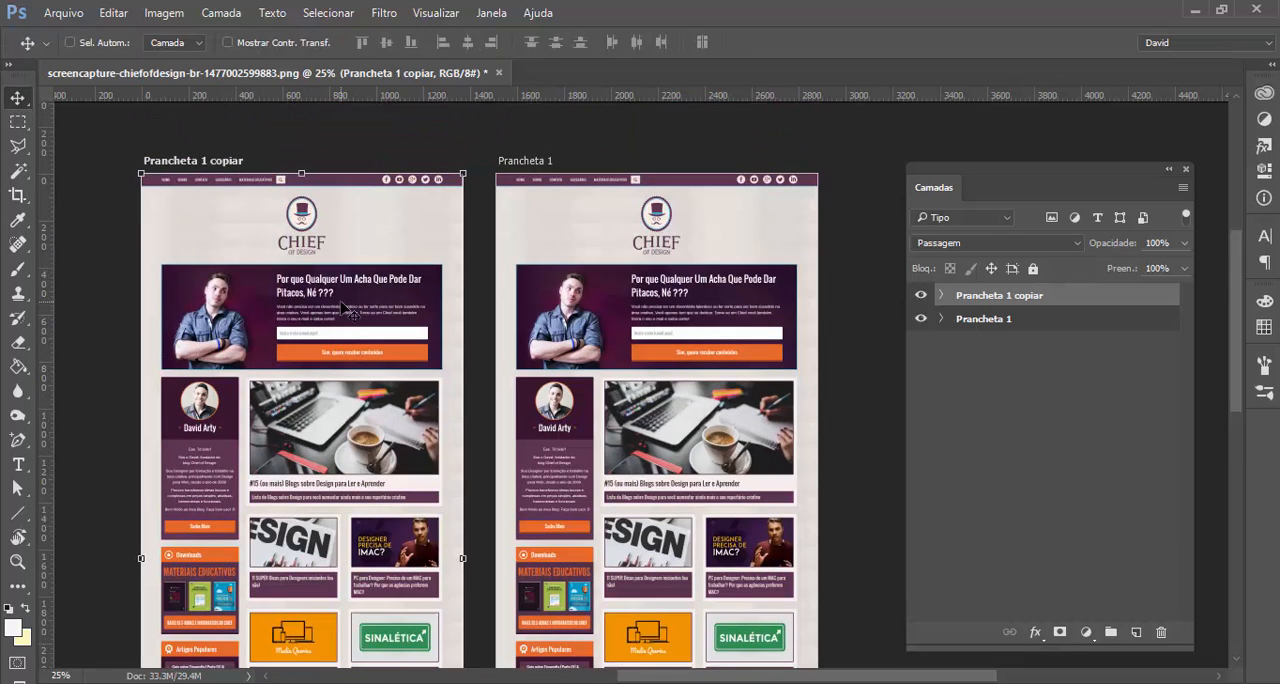
{"action": "scroll", "coordinate": [345, 310], "scroll_direction": "down", "scroll_amount": 2}
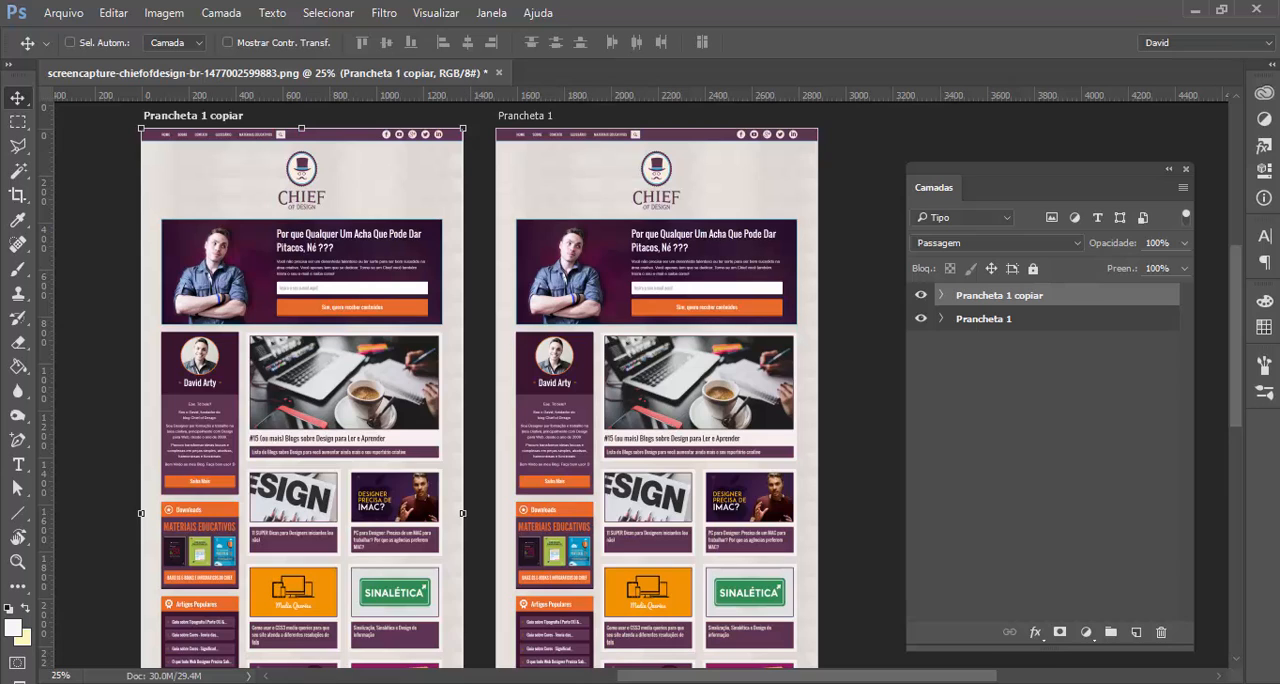
{"action": "left_click_drag", "start_coordinate": [694, 680], "coordinate": [656, 679]}
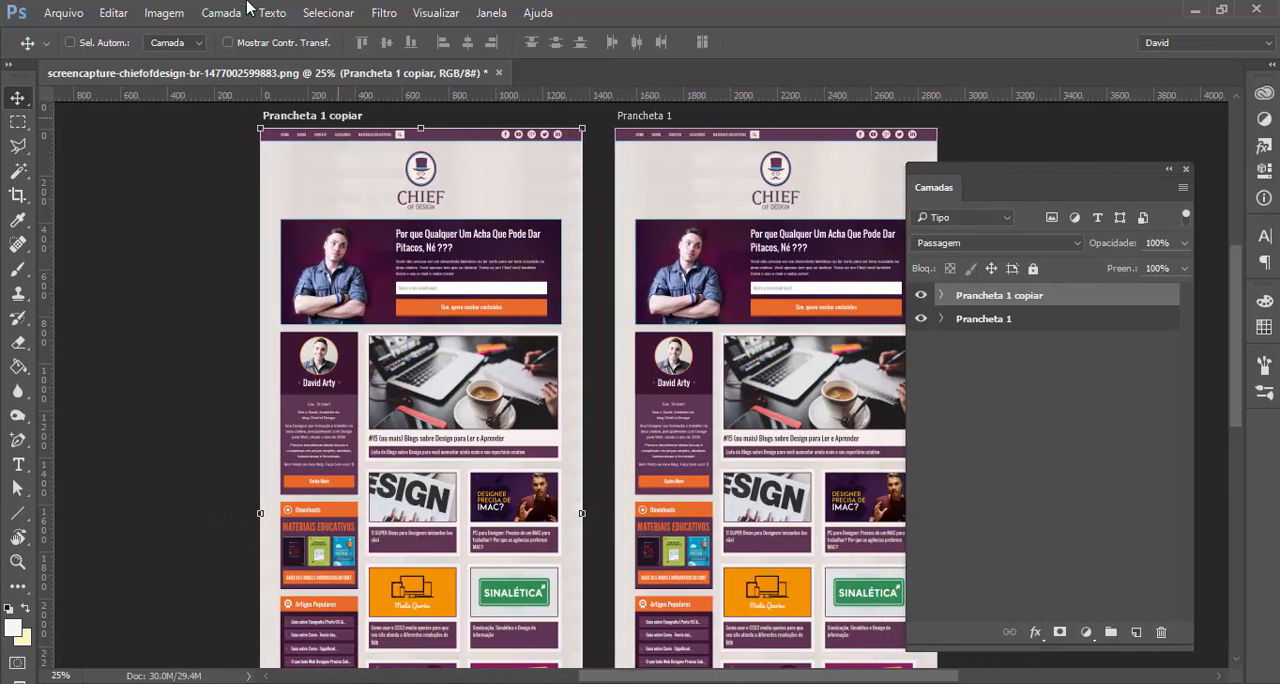
{"action": "left_click", "coordinate": [62, 12]}
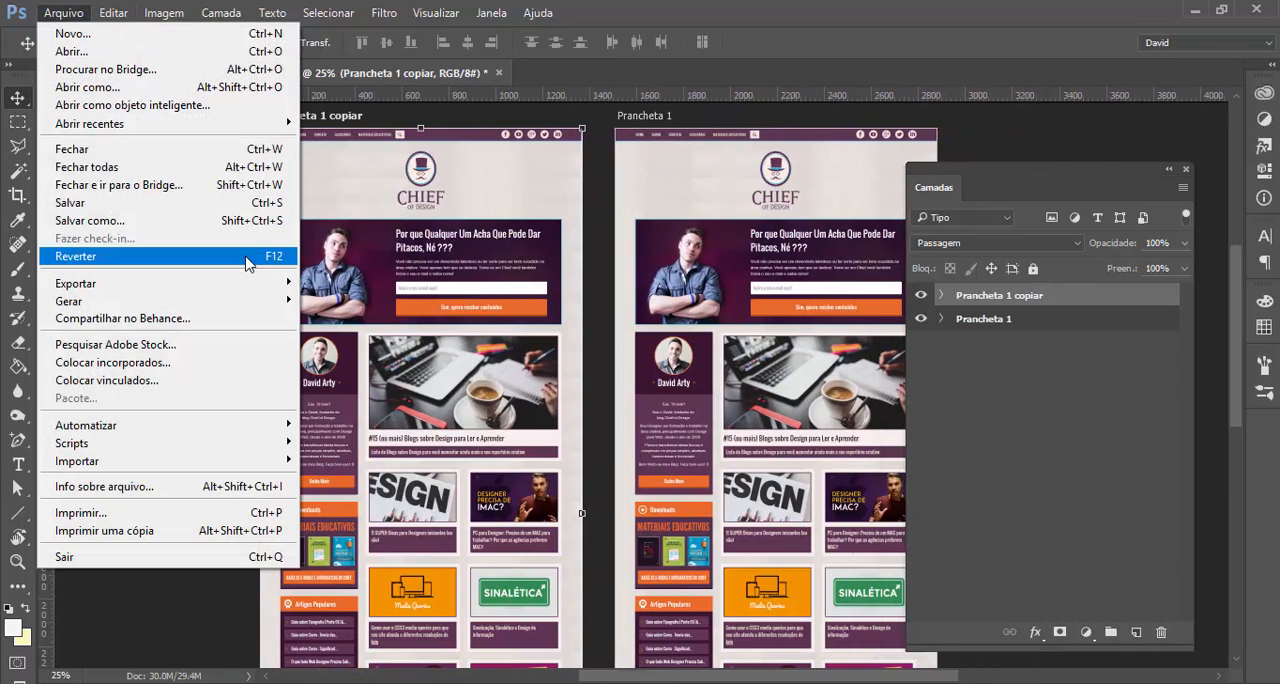
{"action": "mouse_move", "coordinate": [254, 284]}
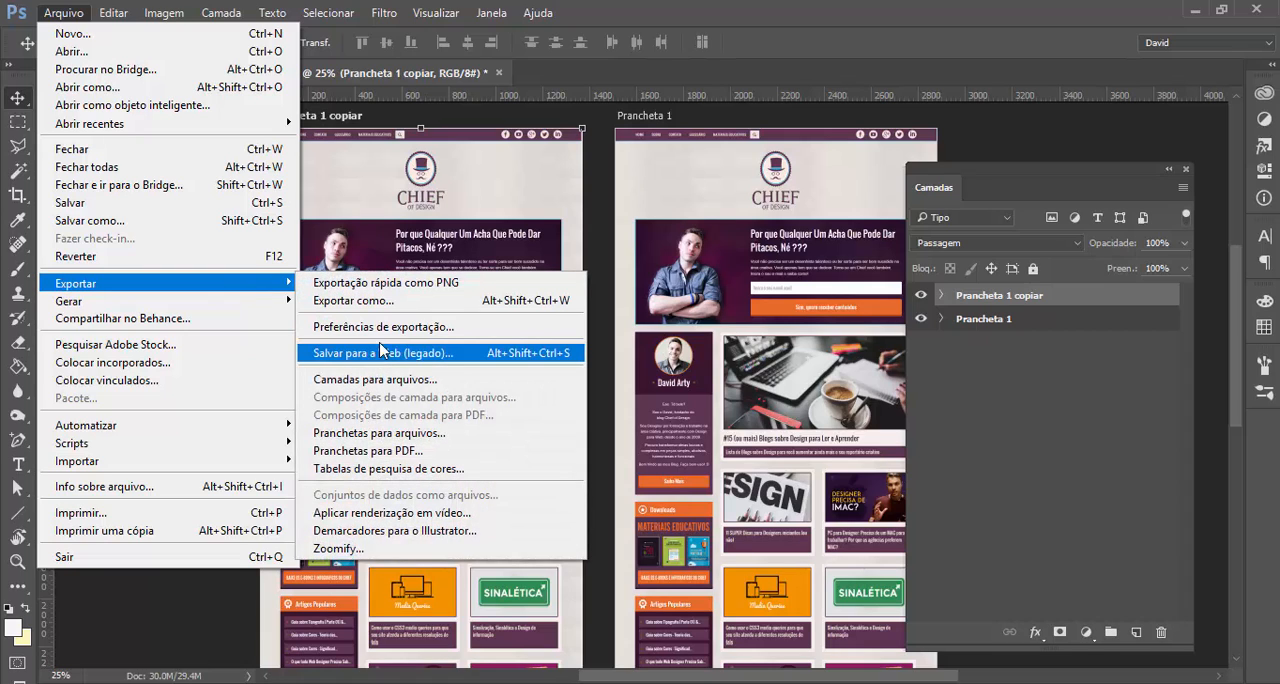
{"action": "left_click", "coordinate": [600, 191]}
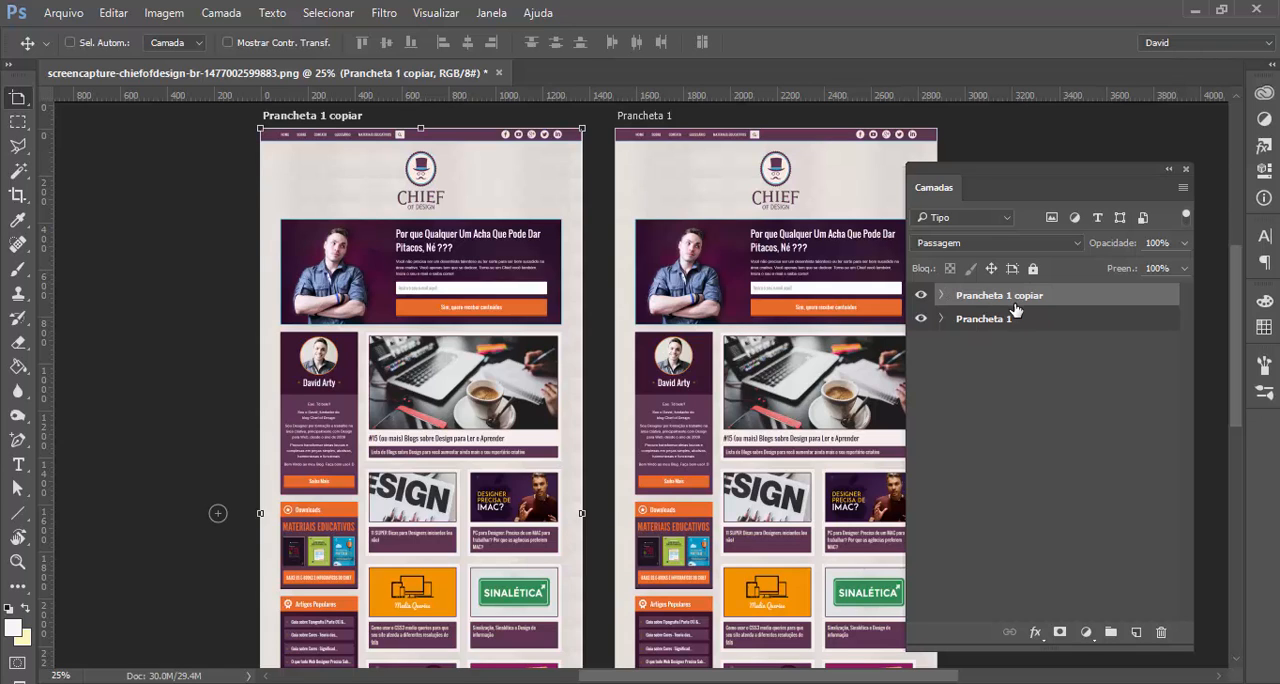
Rename the copied artboard as Prancheta 2
{"action": "double_click", "coordinate": [1012, 305]}
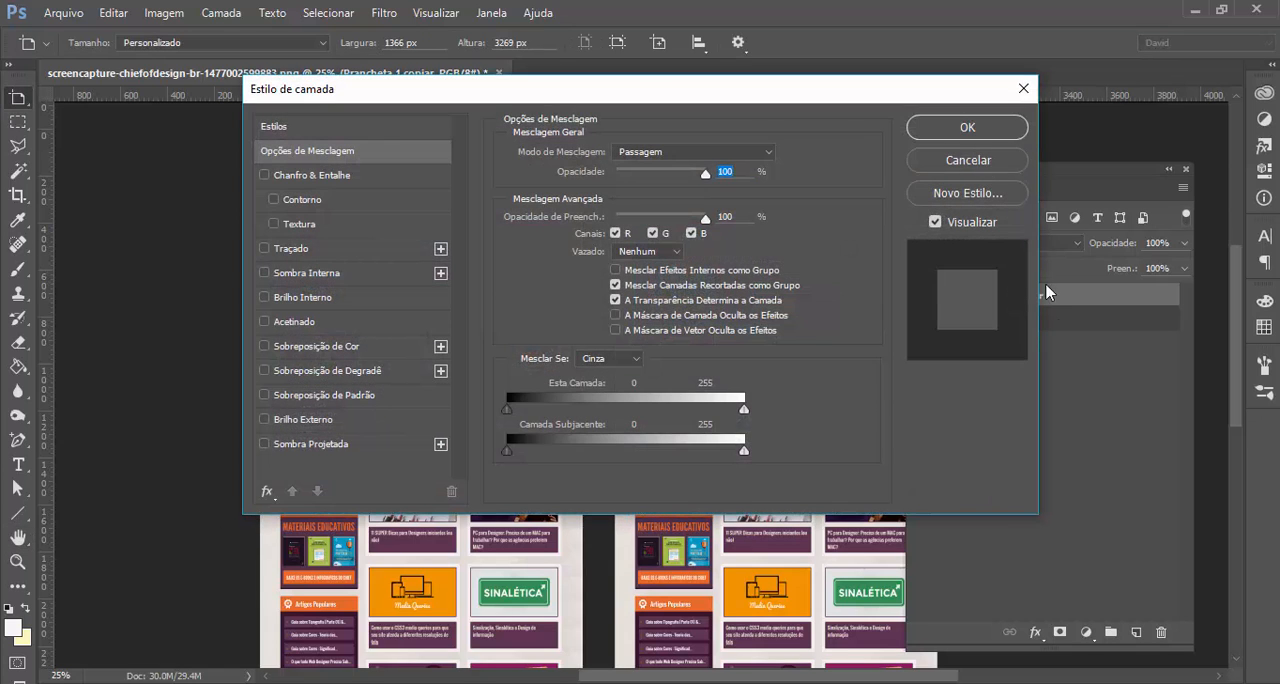
{"action": "left_click", "coordinate": [985, 163]}
{"action": "double_click", "coordinate": [1010, 295]}
{"action": "left_click", "coordinate": [1010, 295]}
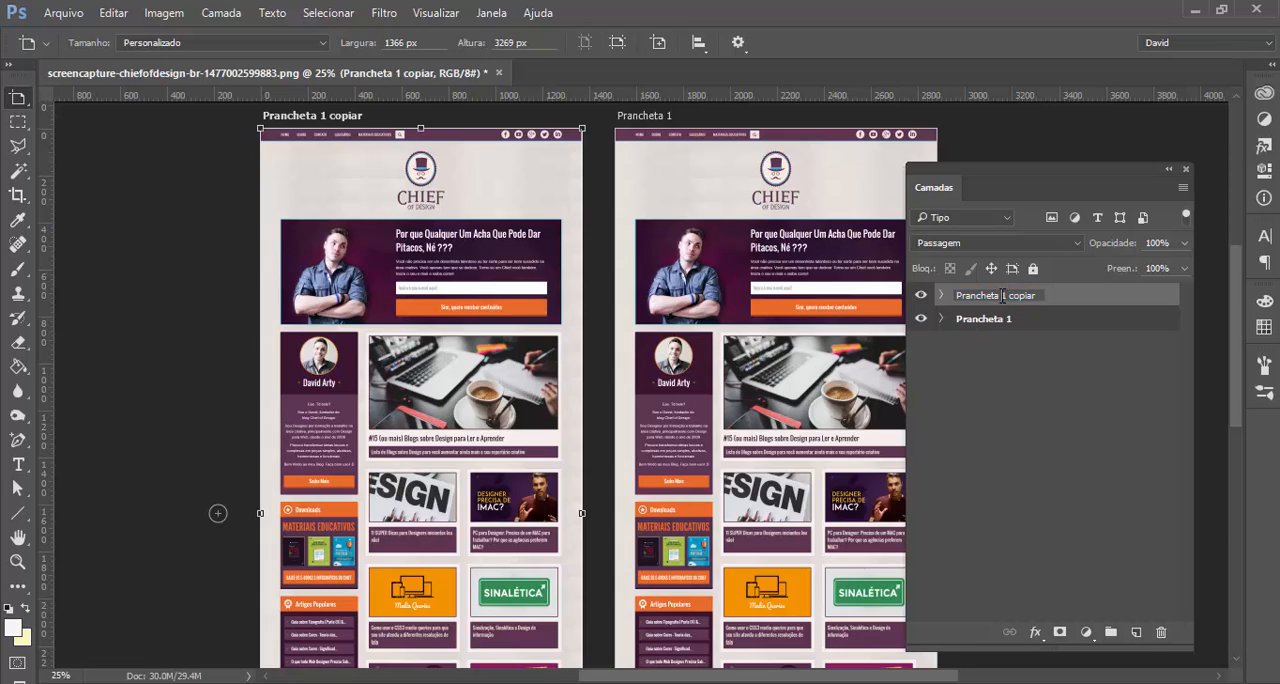
{"action": "left_click_drag", "start_coordinate": [1022, 296], "coordinate": [1038, 297]}
{"action": "key", "text": "BackSpace"}
{"action": "key", "text": "BackSpace"}
{"action": "key", "text": "BackSpace"}
{"action": "key", "text": "BackSpace"}
{"action": "key", "text": "BackSpace"}
{"action": "key", "text": "BackSpace"}
{"action": "key", "text": "Return"}
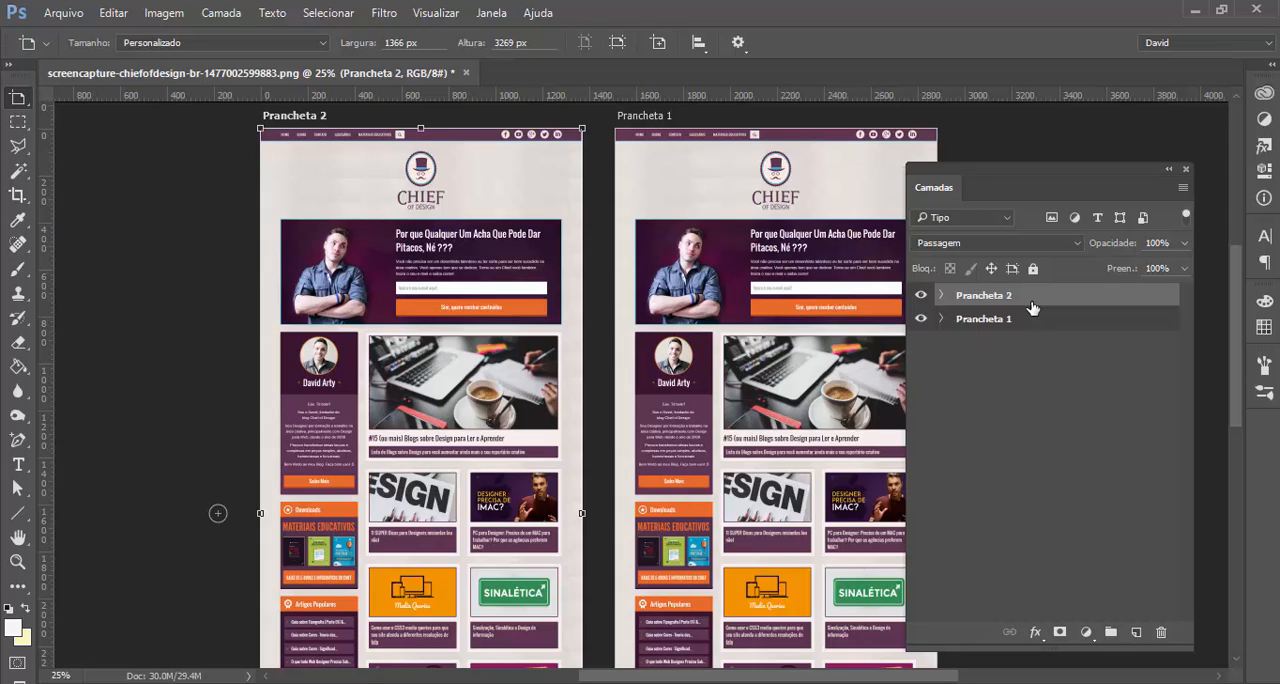
Review the Export As file formats and size settings for Prancheta 2 and leave without exporting
{"action": "right_click", "coordinate": [969, 300]}
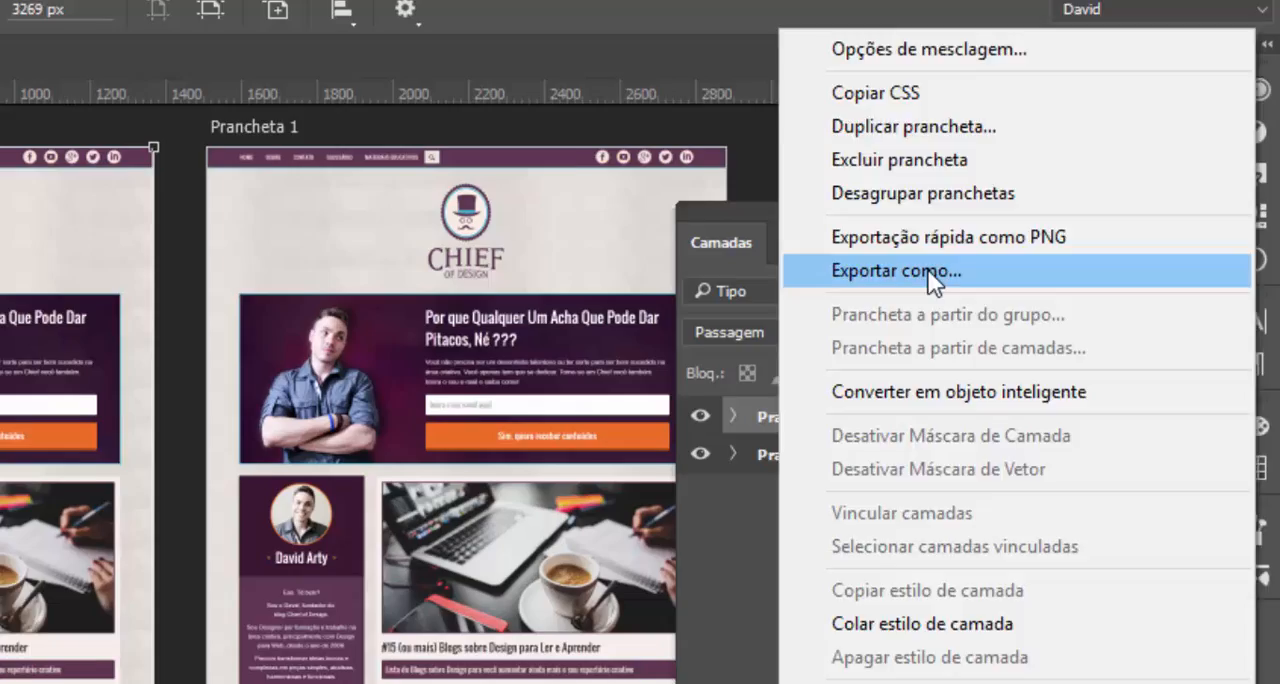
{"action": "left_click", "coordinate": [879, 294]}
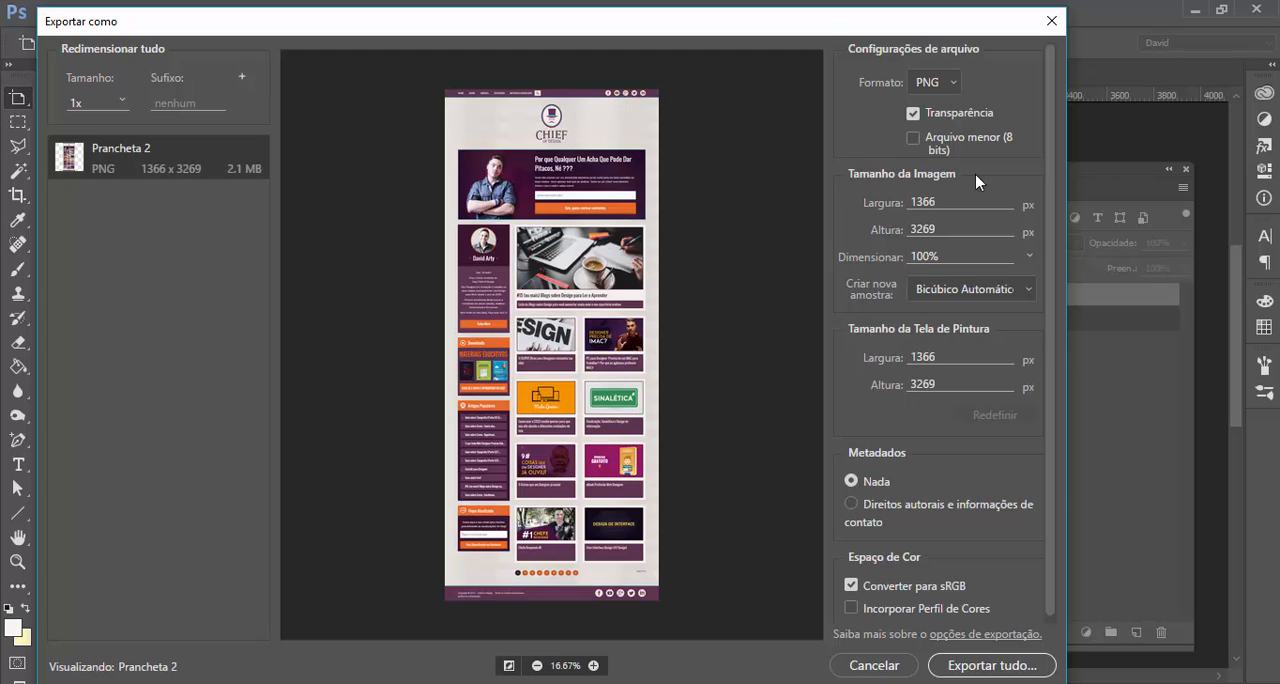
{"action": "left_click", "coordinate": [950, 90]}
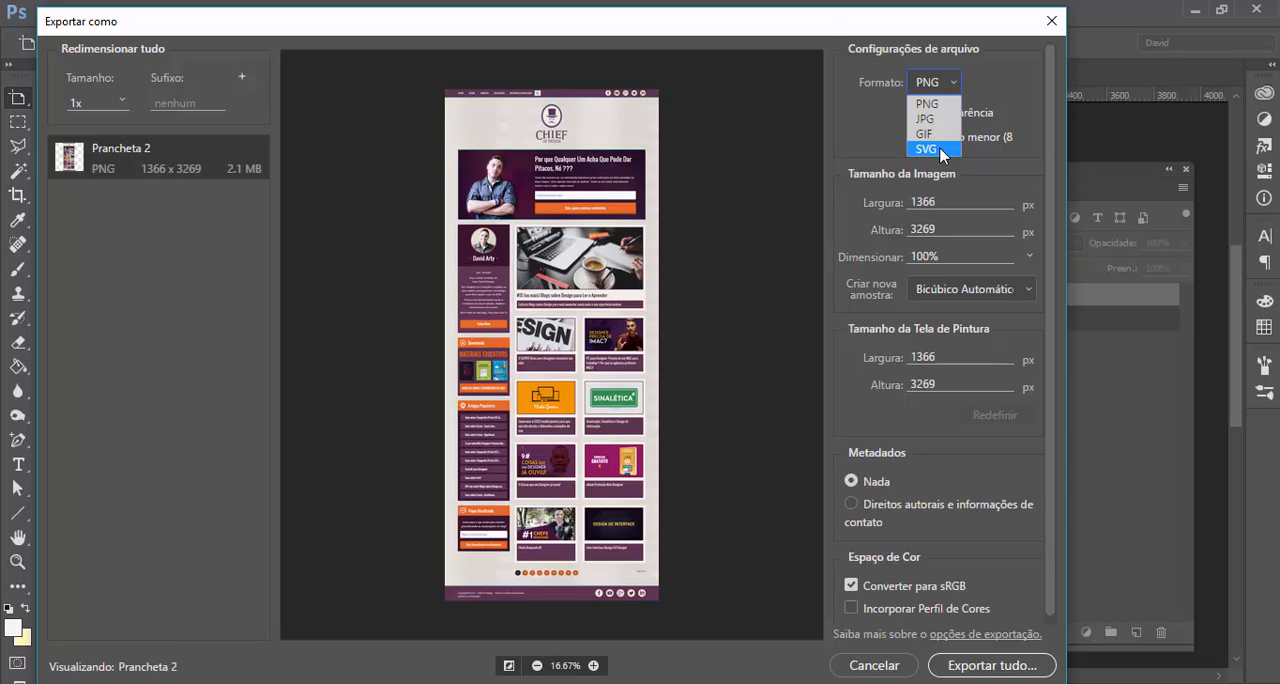
{"action": "left_click", "coordinate": [982, 90]}
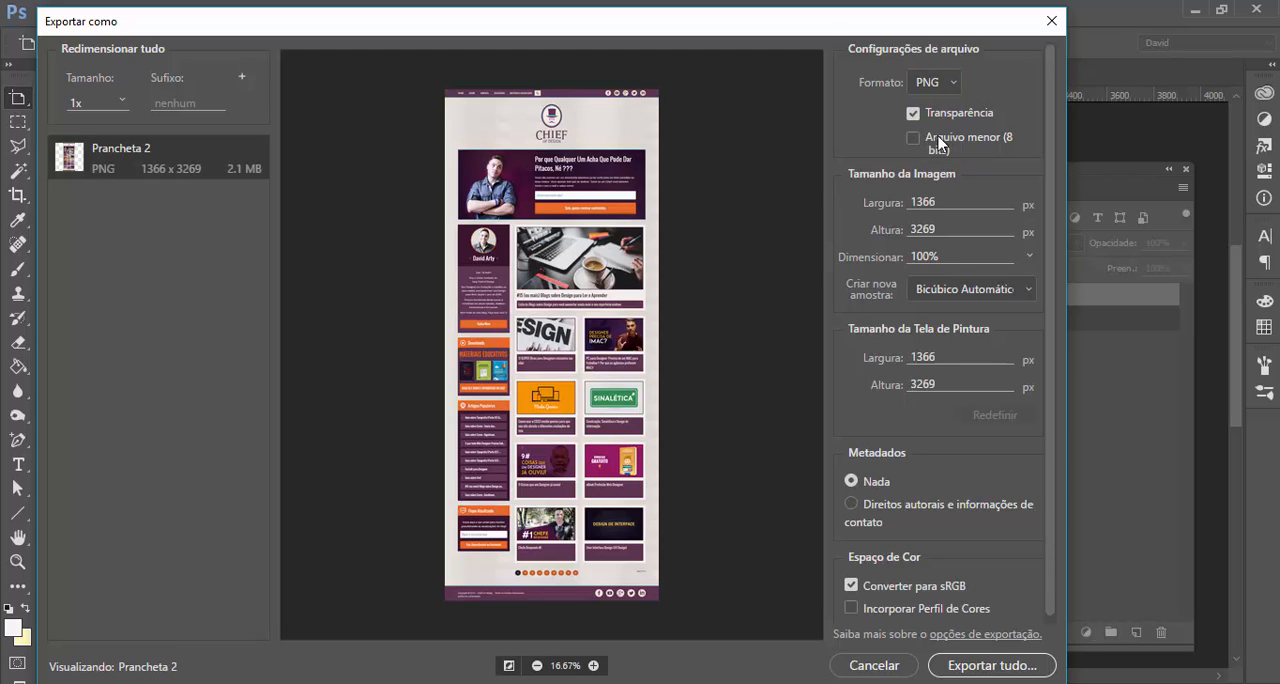
{"action": "scroll", "coordinate": [938, 140], "scroll_direction": "down", "scroll_amount": 1}
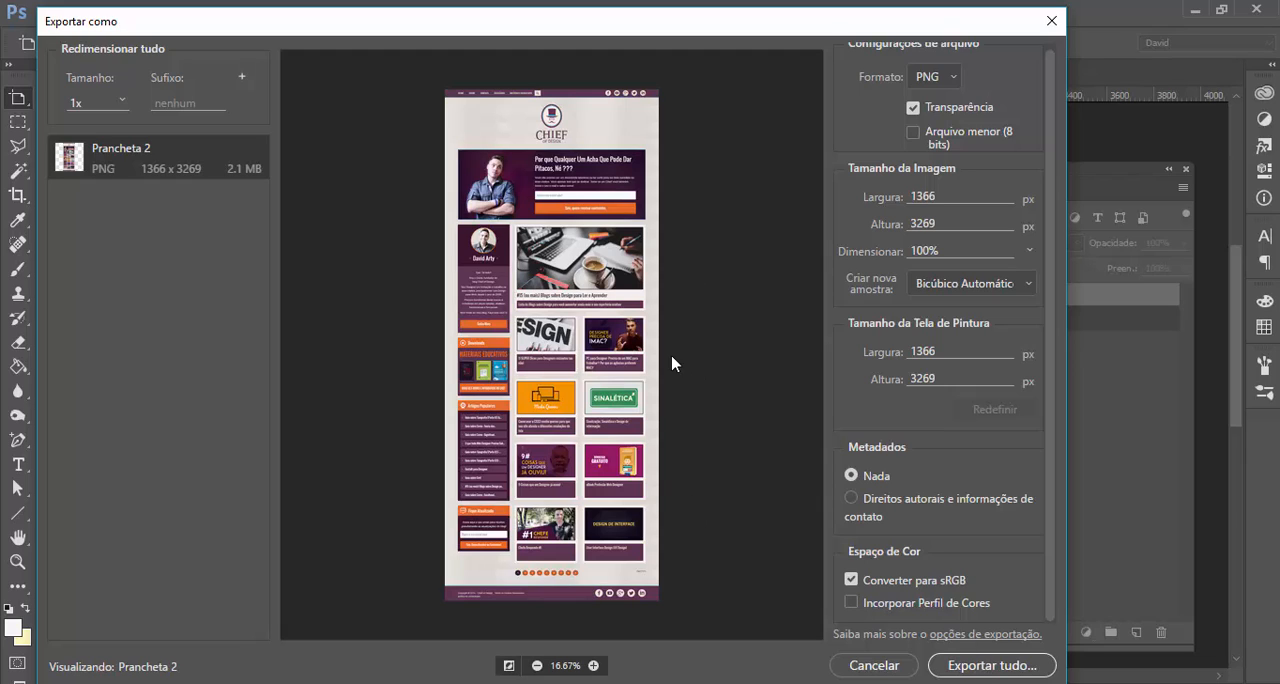
{"action": "left_click", "coordinate": [859, 666]}
Copy the logo area of Camada 0 in Prancheta 2 to its own layer and hide Camada 0
{"action": "left_click", "coordinate": [942, 297]}
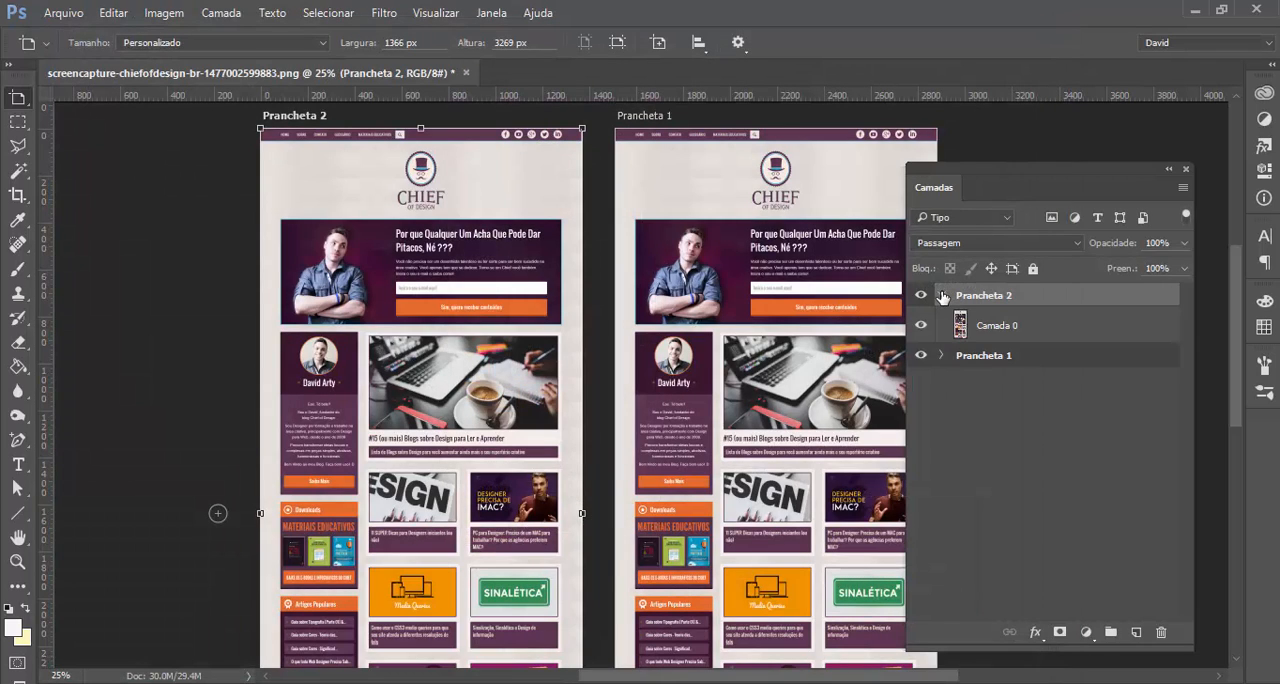
{"action": "left_click", "coordinate": [952, 326]}
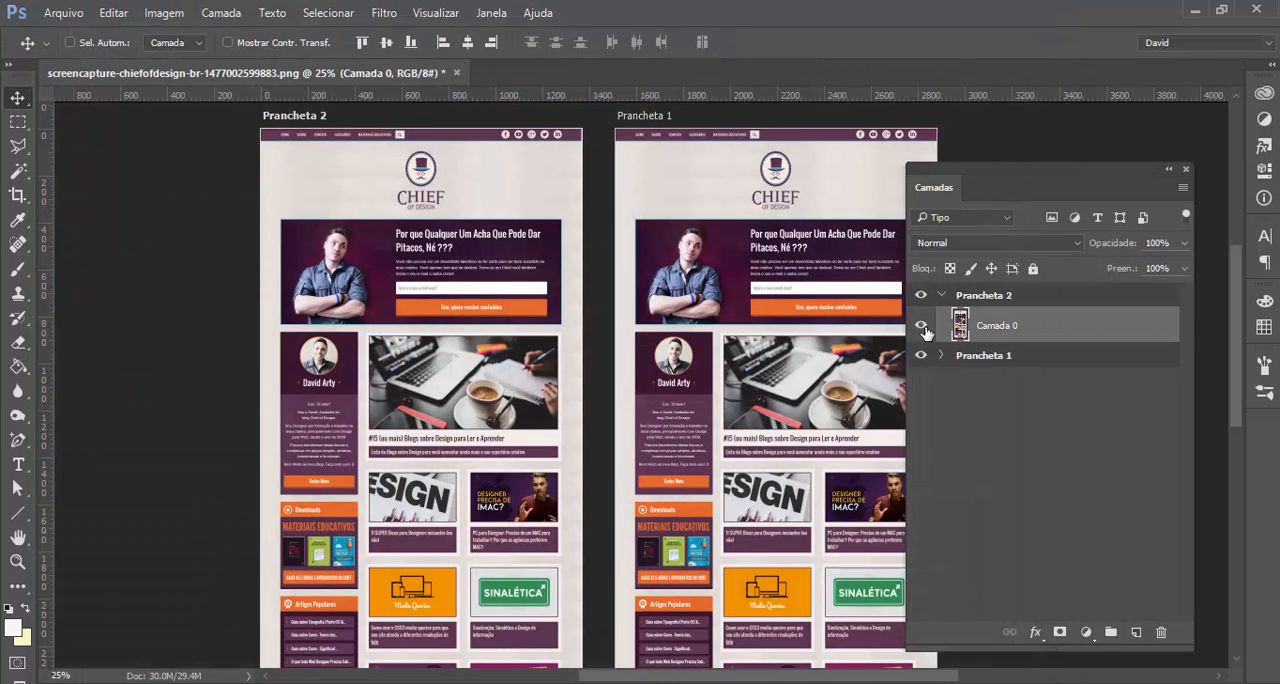
{"action": "left_click", "coordinate": [17, 121]}
{"action": "left_click_drag", "start_coordinate": [383, 152], "coordinate": [463, 215]}
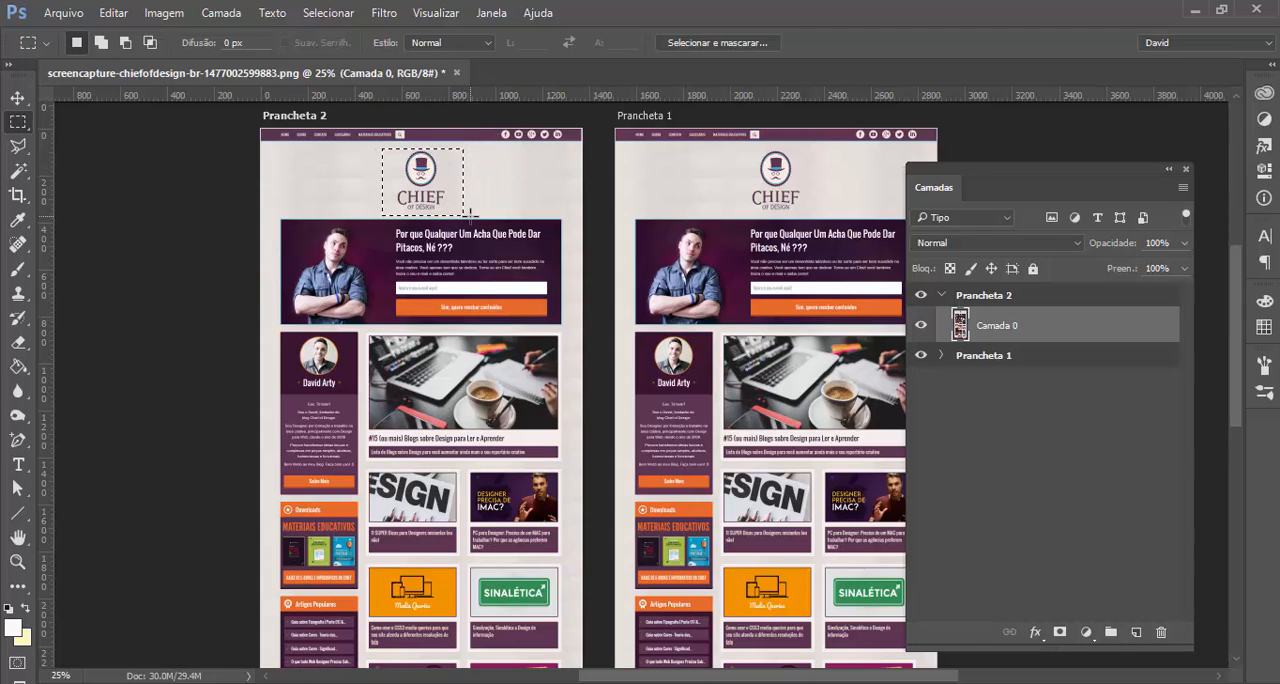
{"action": "key", "text": "ctrl+j"}
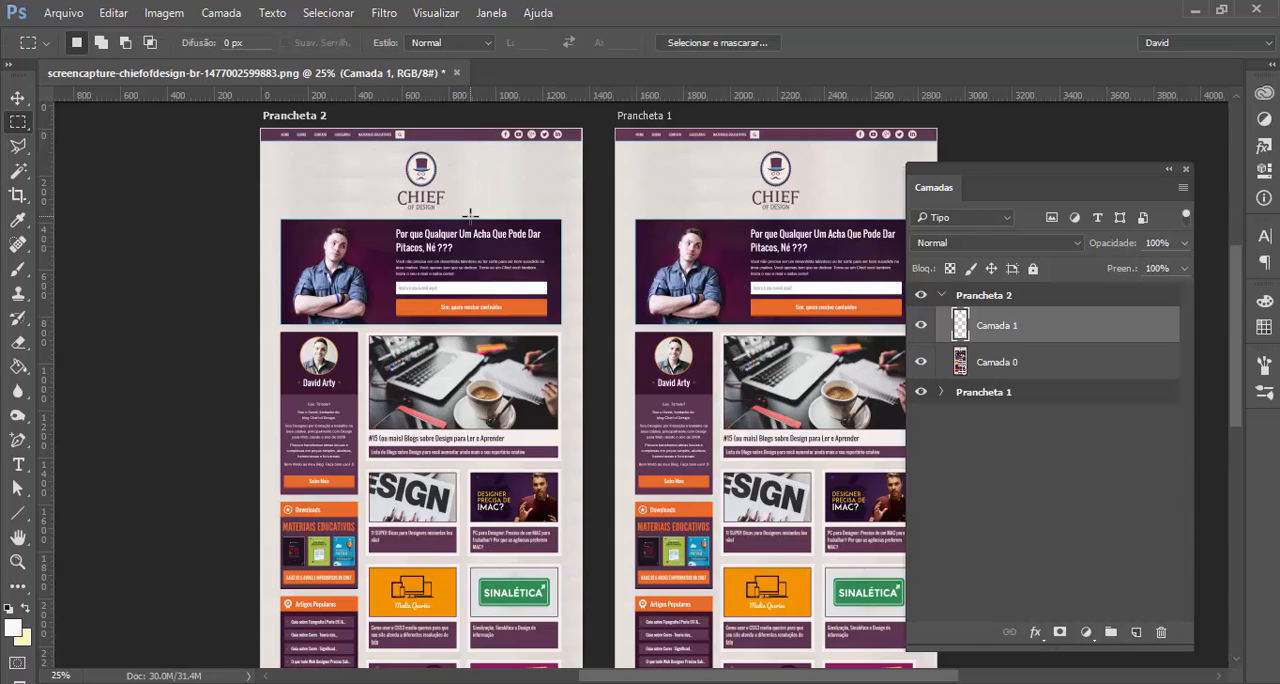
{"action": "left_click", "coordinate": [921, 361]}
{"action": "left_click", "coordinate": [921, 364]}
Review the Export As settings and the quick export option for the logo layer without exporting
{"action": "right_click", "coordinate": [1020, 325]}
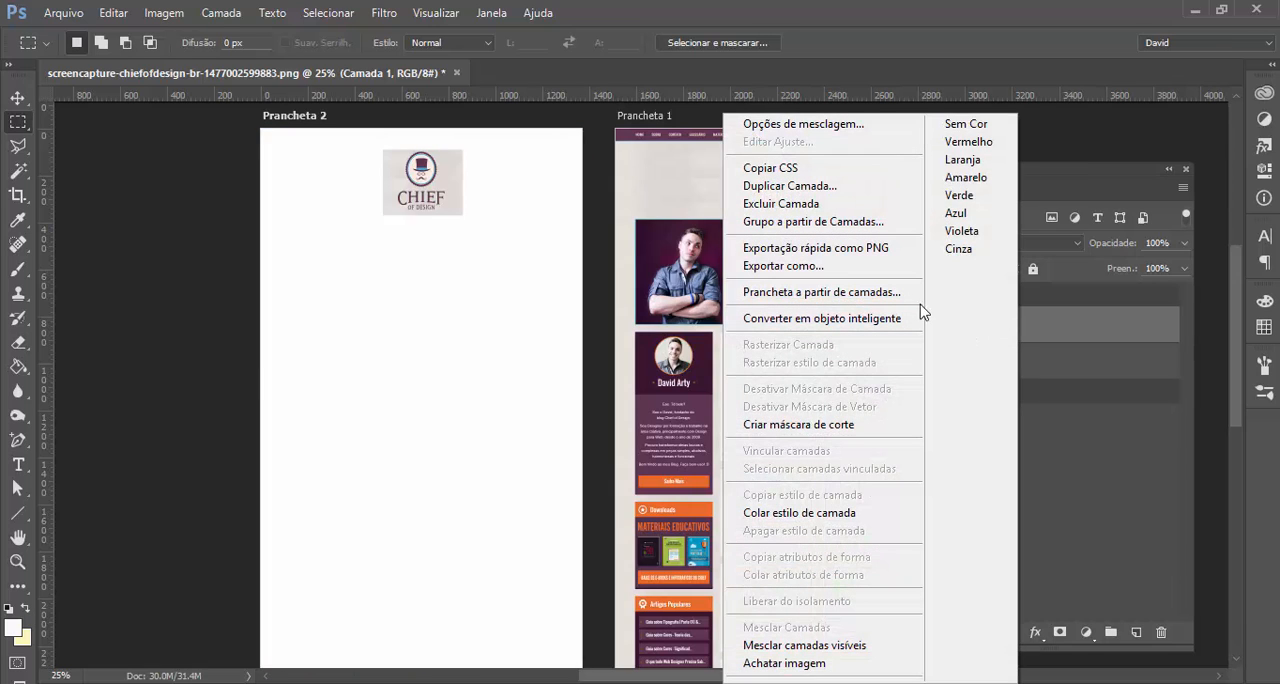
{"action": "left_click", "coordinate": [876, 266]}
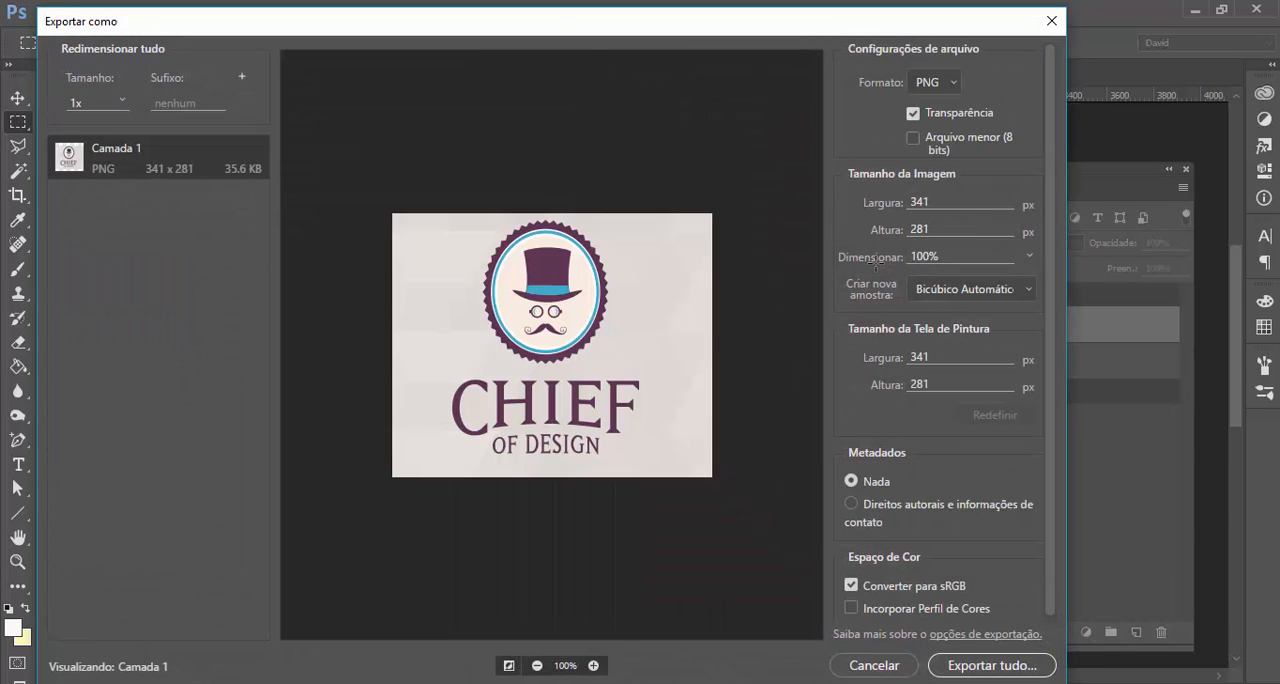
{"action": "left_click", "coordinate": [875, 665]}
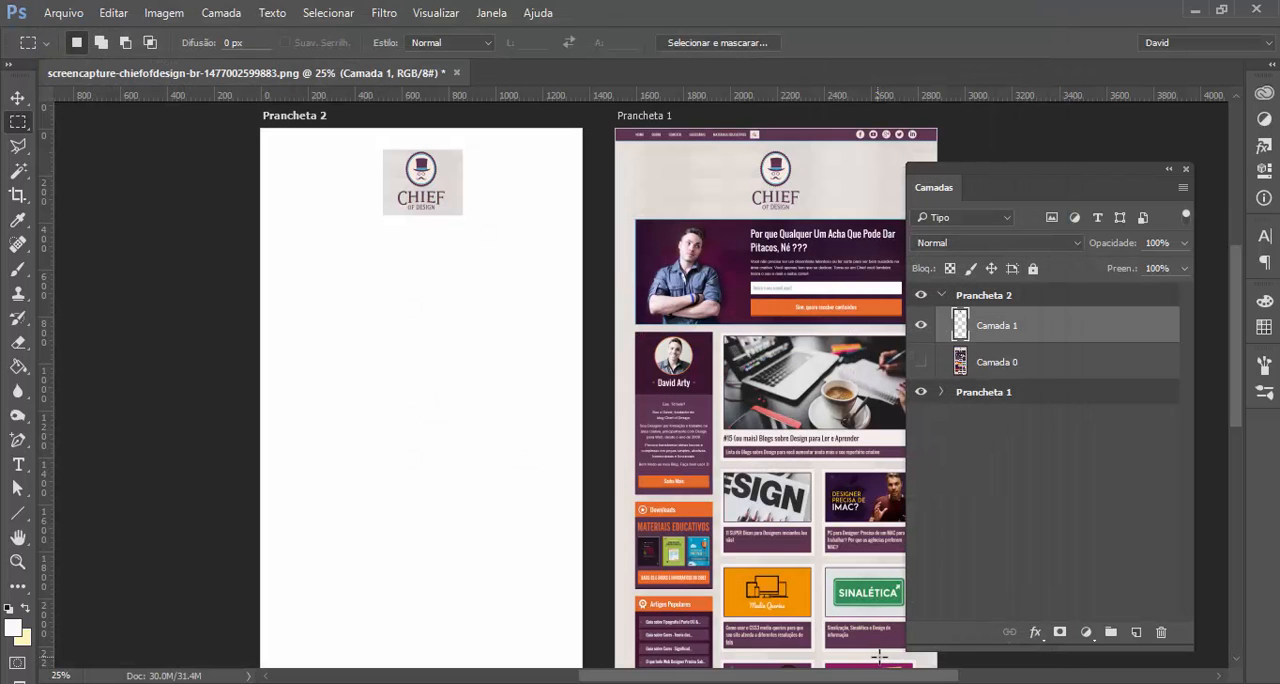
{"action": "right_click", "coordinate": [1021, 321]}
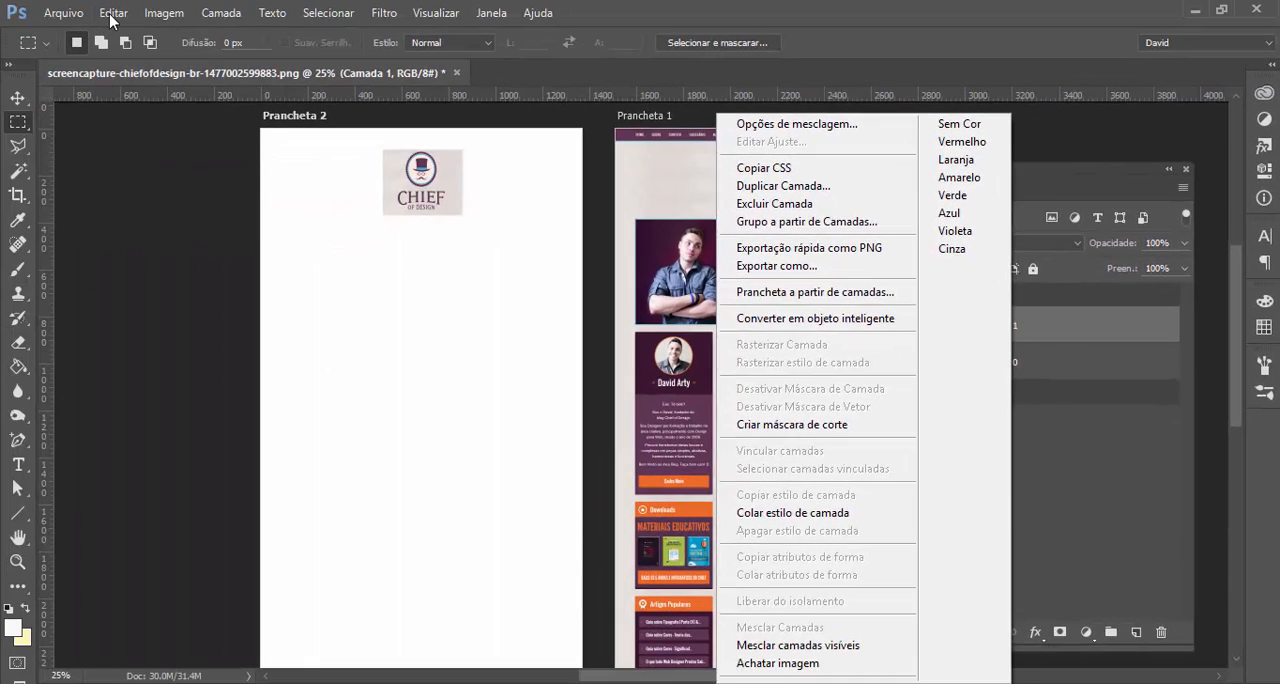
{"action": "left_click", "coordinate": [113, 18]}
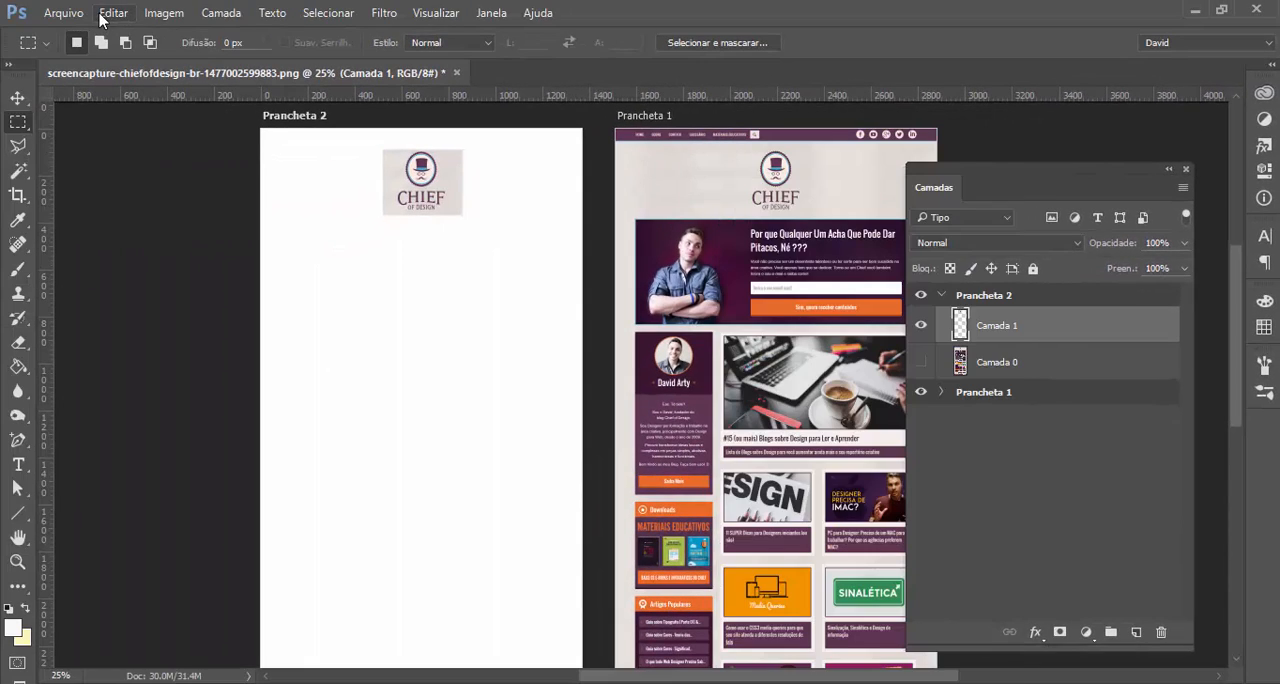
Set the quick export format to JPG in the export preferences
{"action": "left_click", "coordinate": [63, 13]}
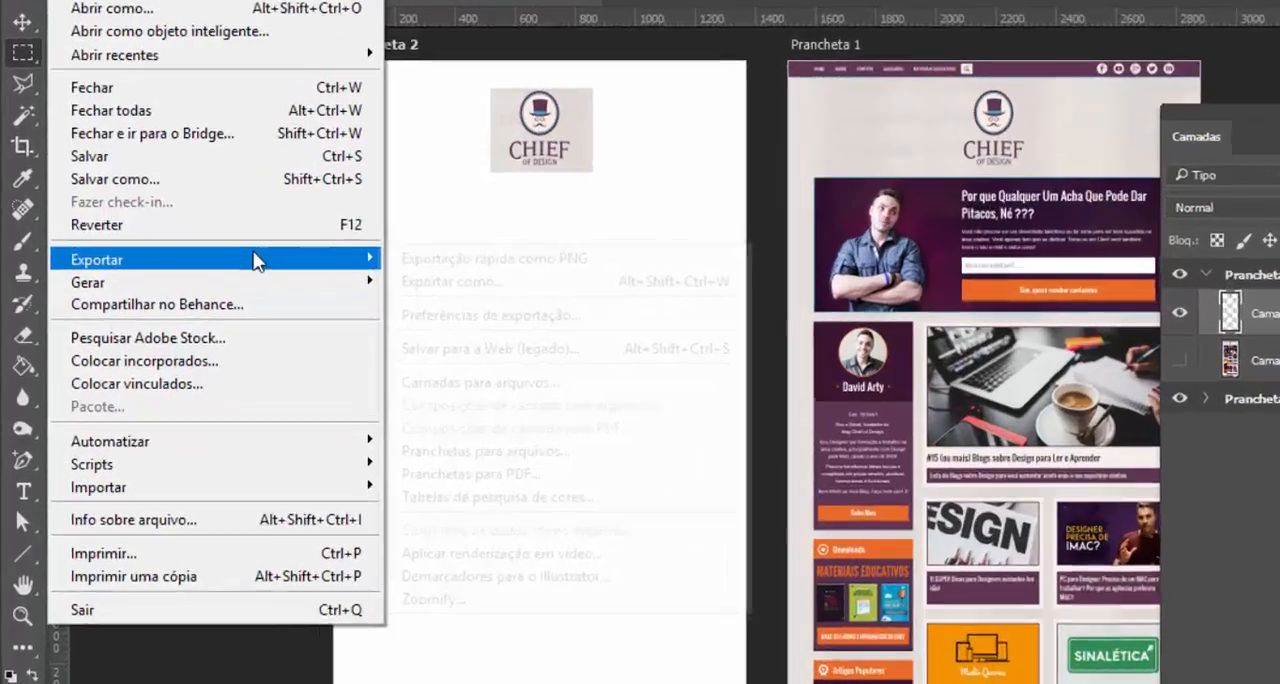
{"action": "mouse_move", "coordinate": [150, 284]}
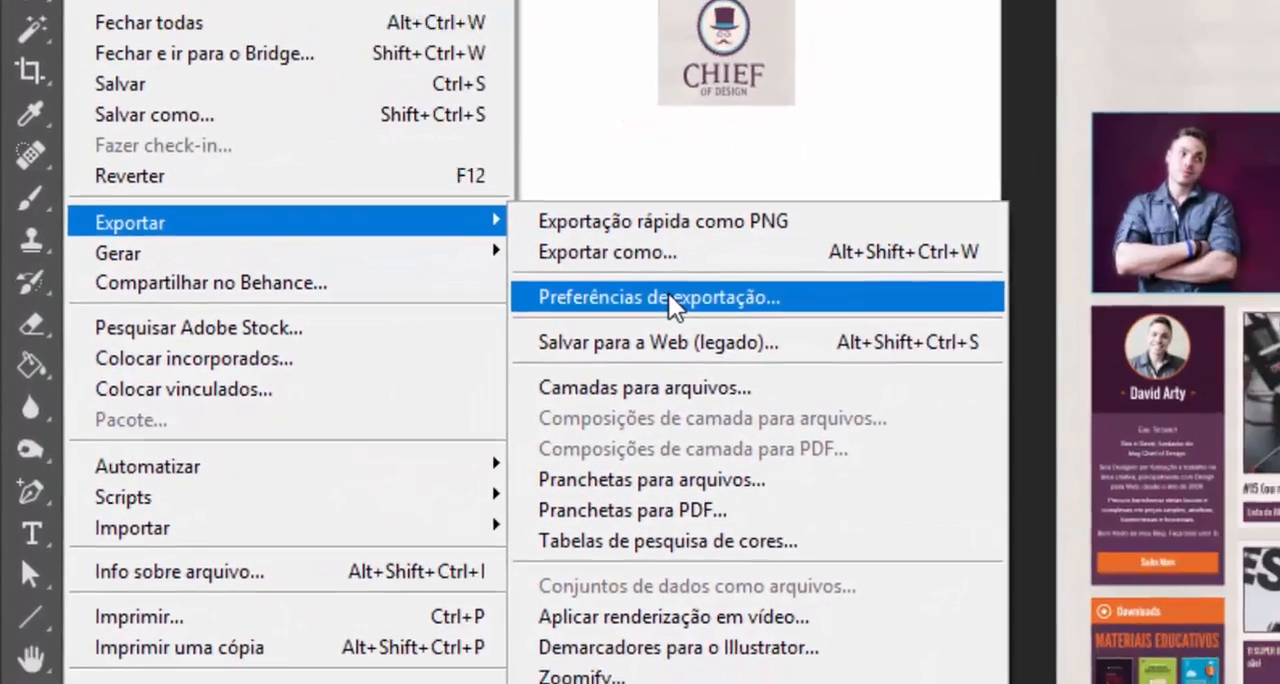
{"action": "left_click", "coordinate": [753, 288]}
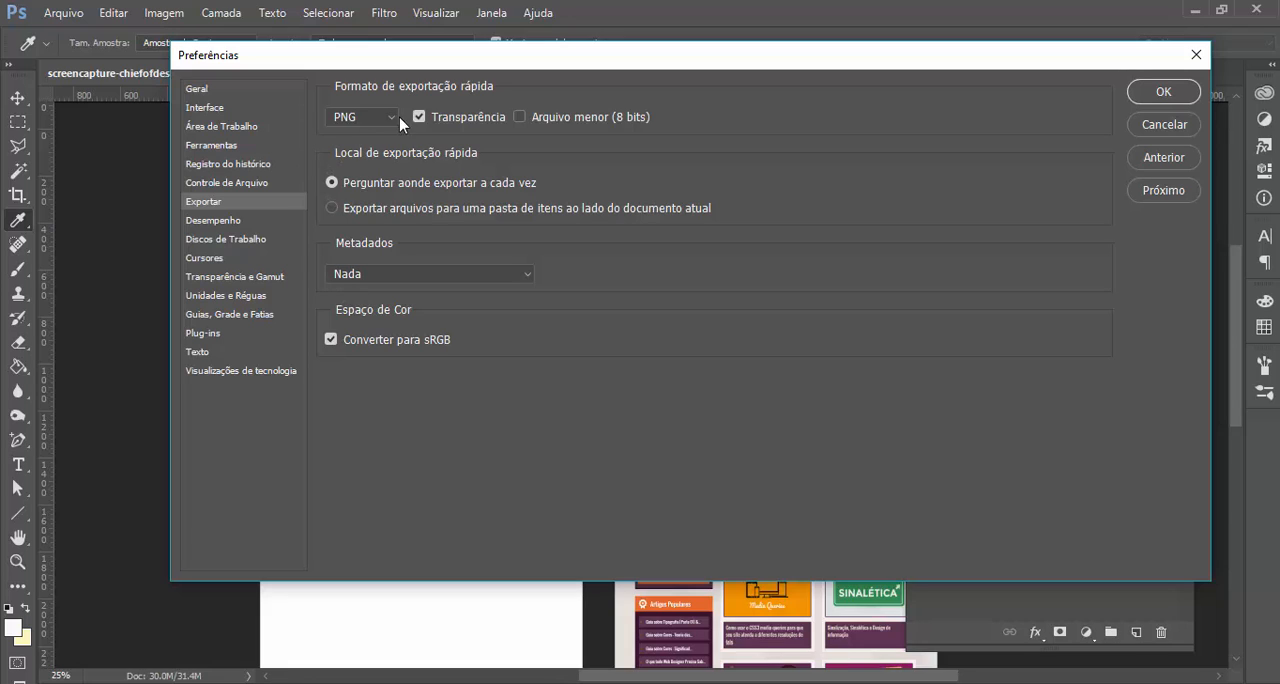
{"action": "left_click", "coordinate": [371, 124]}
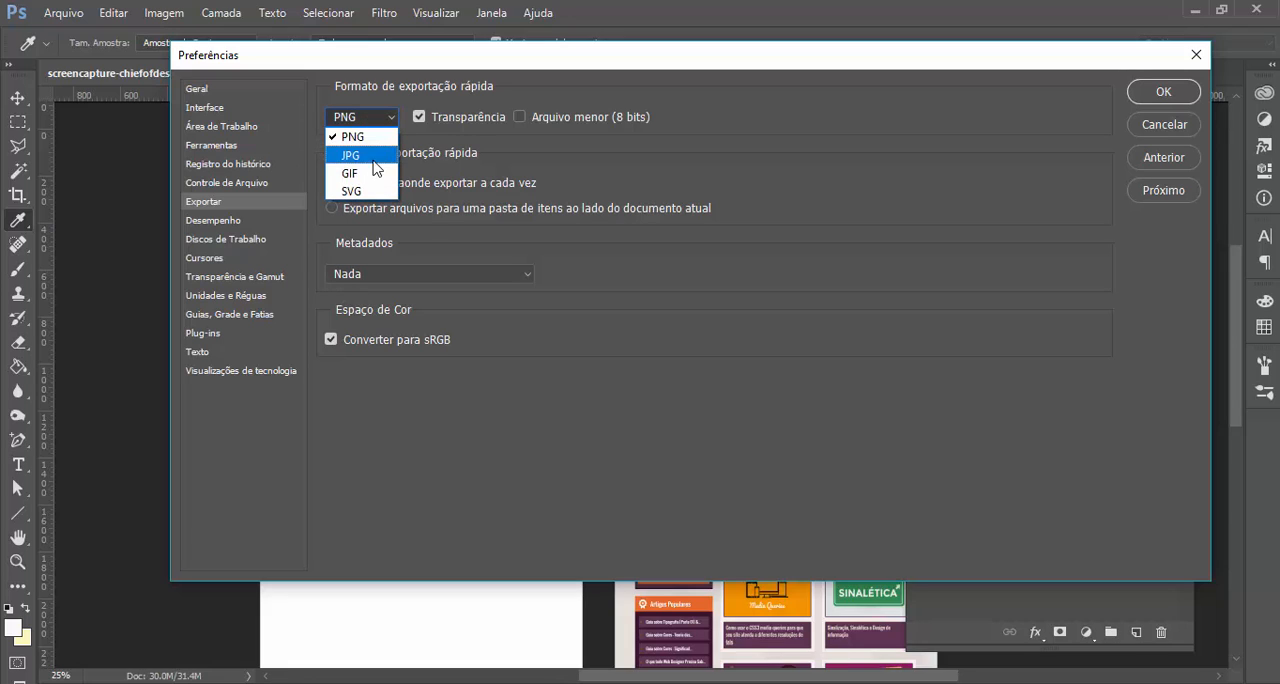
{"action": "left_click", "coordinate": [374, 158]}
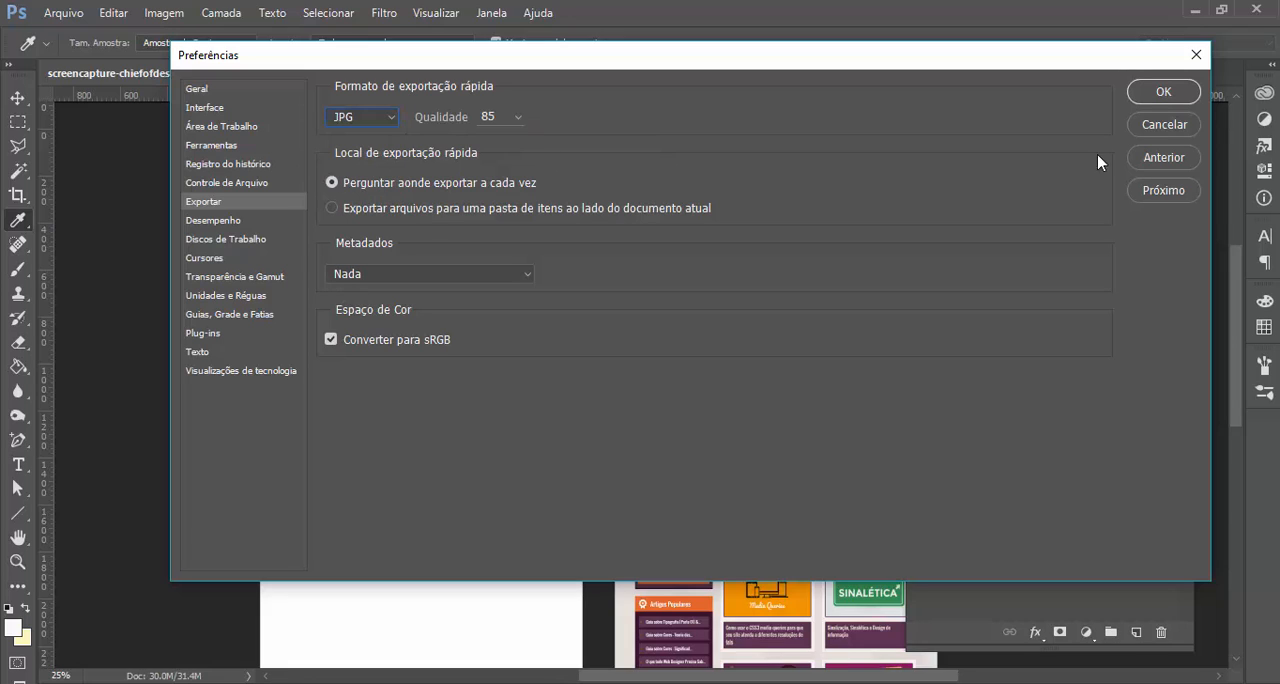
{"action": "left_click", "coordinate": [1143, 95]}
{"action": "right_click", "coordinate": [1022, 327]}
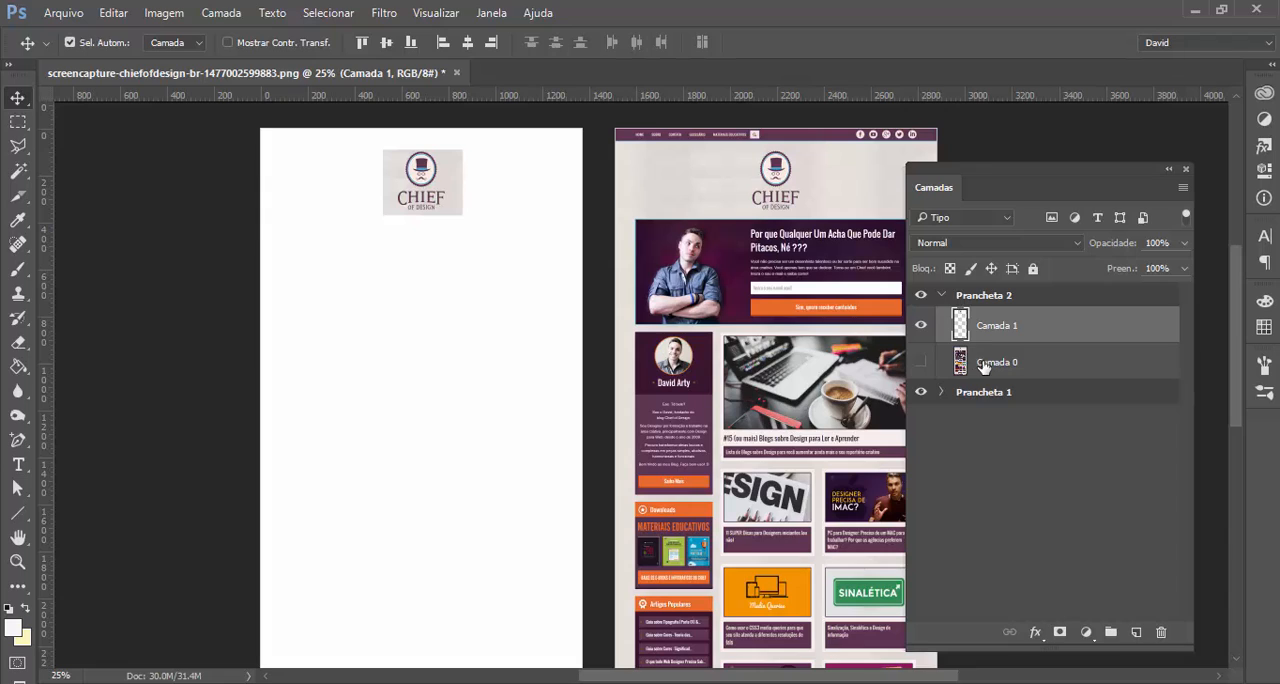
Create new guides from the shape of the logo layer in Prancheta 2
{"action": "left_click", "coordinate": [923, 363]}
{"action": "left_click", "coordinate": [920, 362]}
{"action": "left_click", "coordinate": [435, 13]}
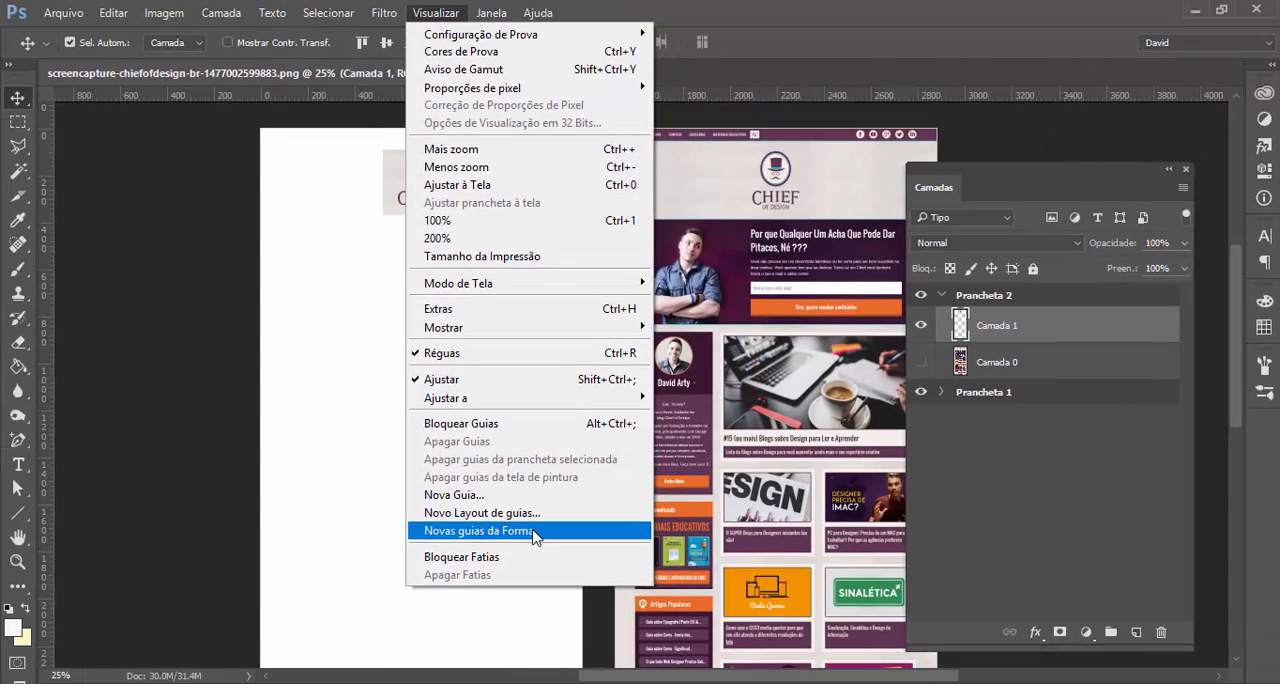
{"action": "left_click", "coordinate": [533, 531]}
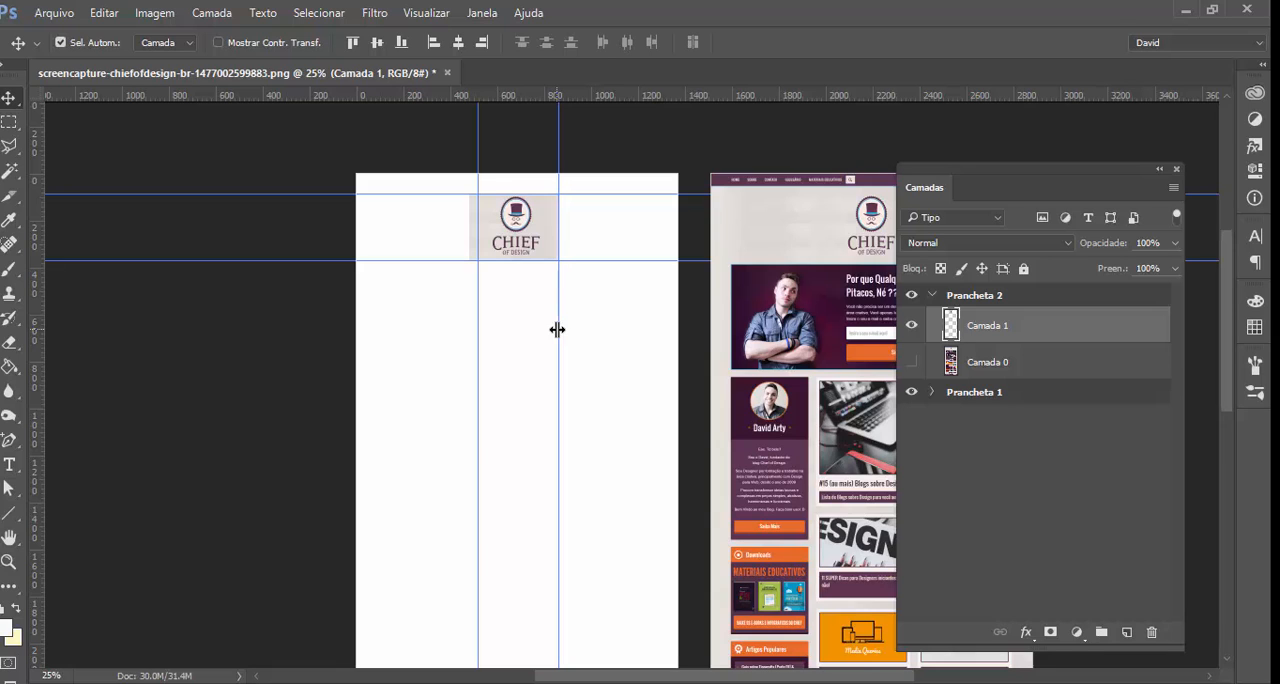
Stretch the logo layer horizontally on both sides to about 133.6% width with a transform
{"action": "left_click", "coordinate": [104, 13]}
{"action": "left_click", "coordinate": [288, 304]}
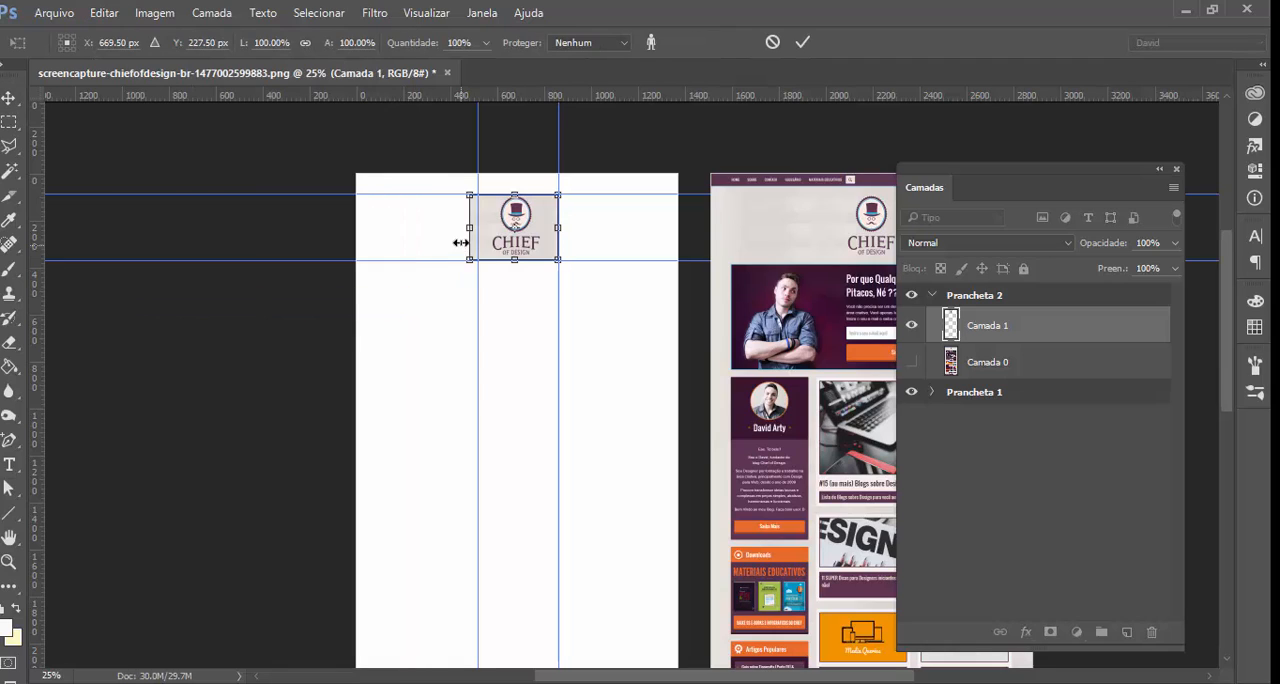
{"action": "left_click_drag", "start_coordinate": [464, 238], "coordinate": [447, 237]}
{"action": "left_click_drag", "start_coordinate": [559, 227], "coordinate": [566, 227]}
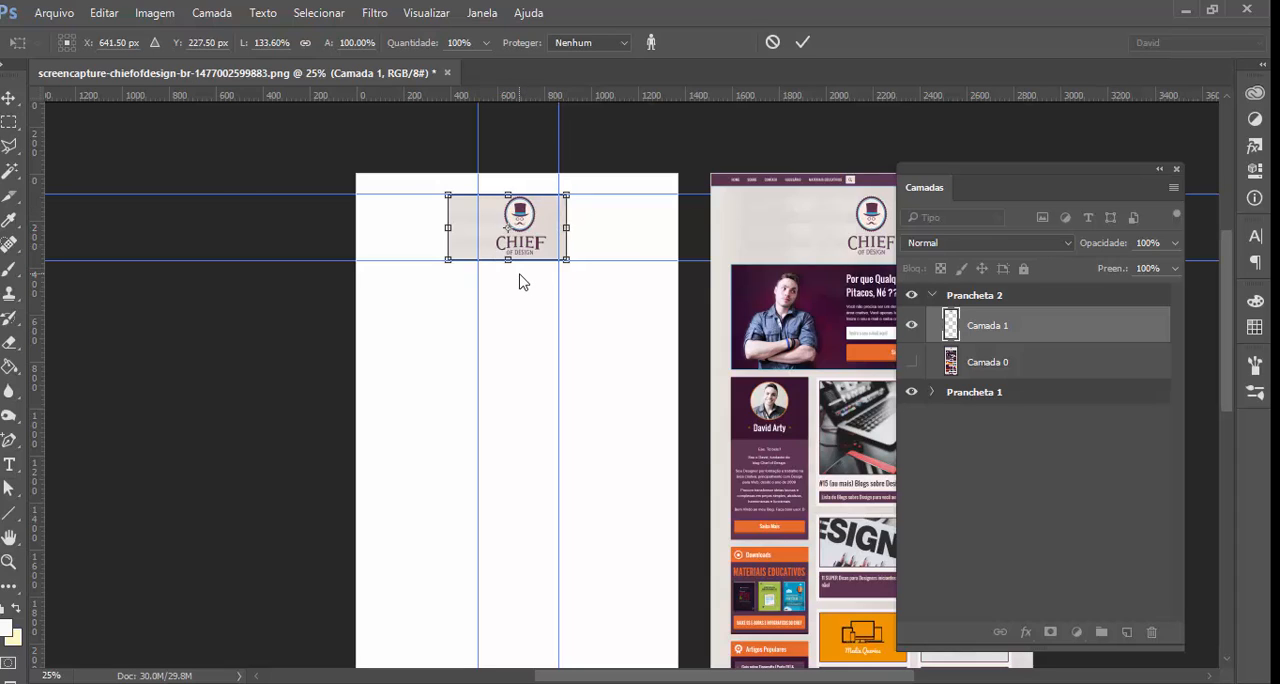
{"action": "key", "text": "Return"}
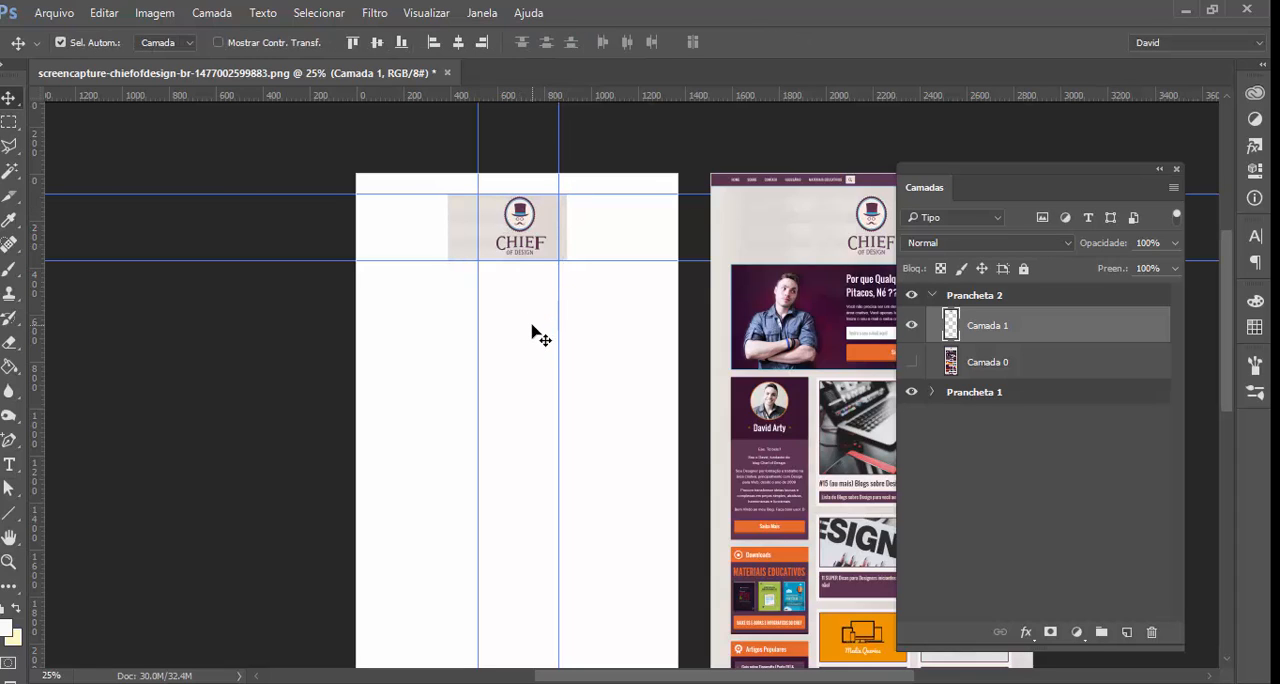